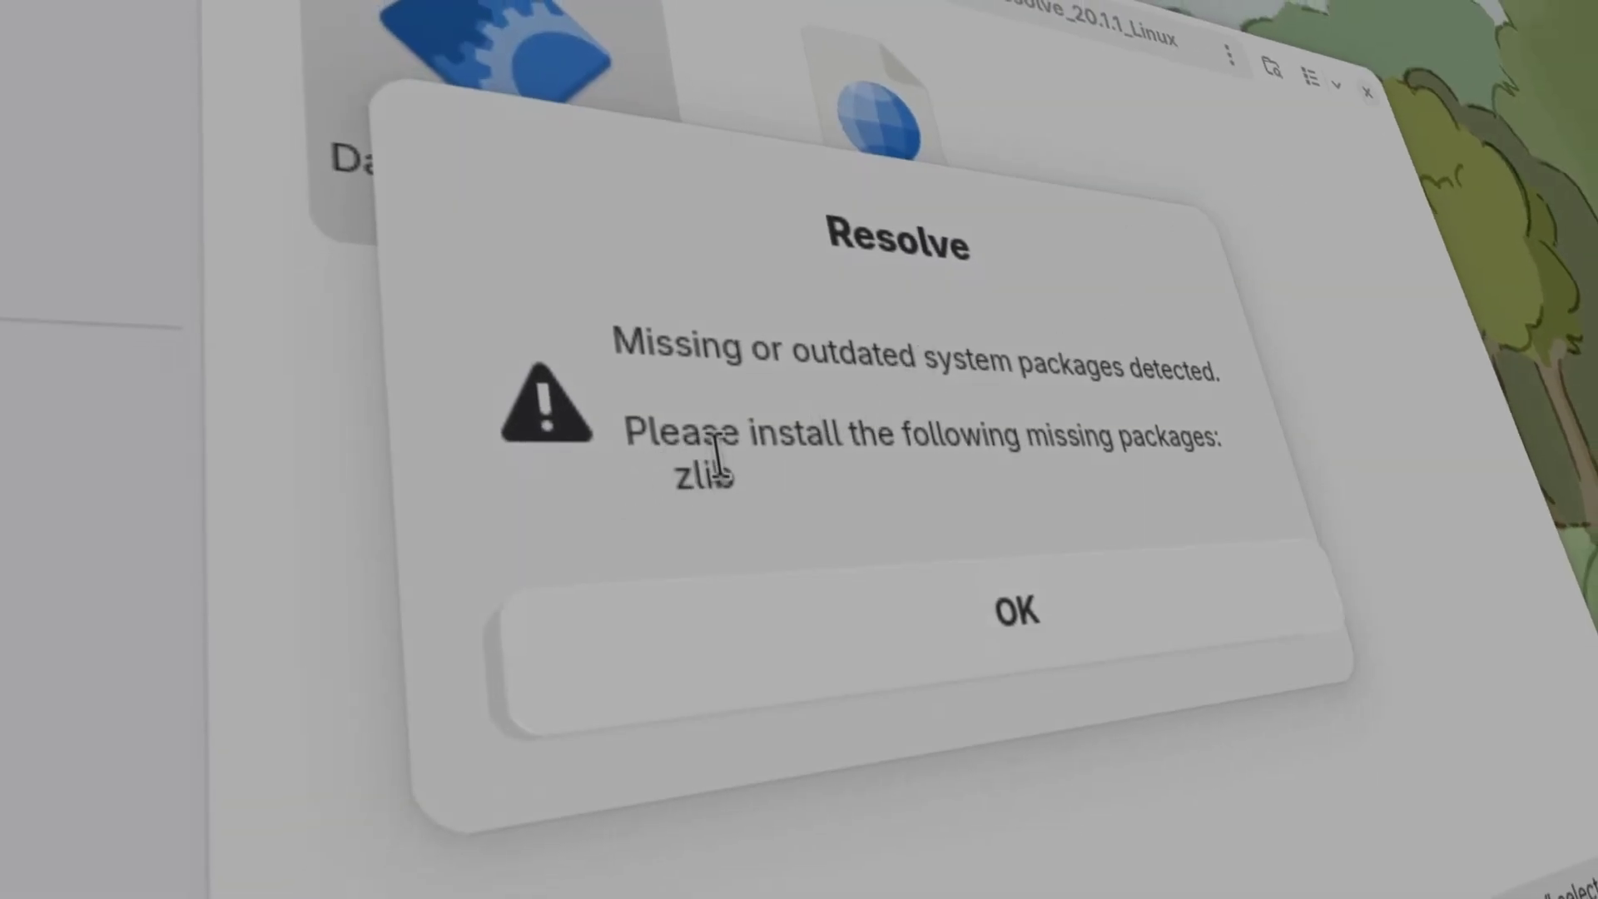
Step: Dismiss the missing-zlib package warning
drag(724, 451, 1009, 450)
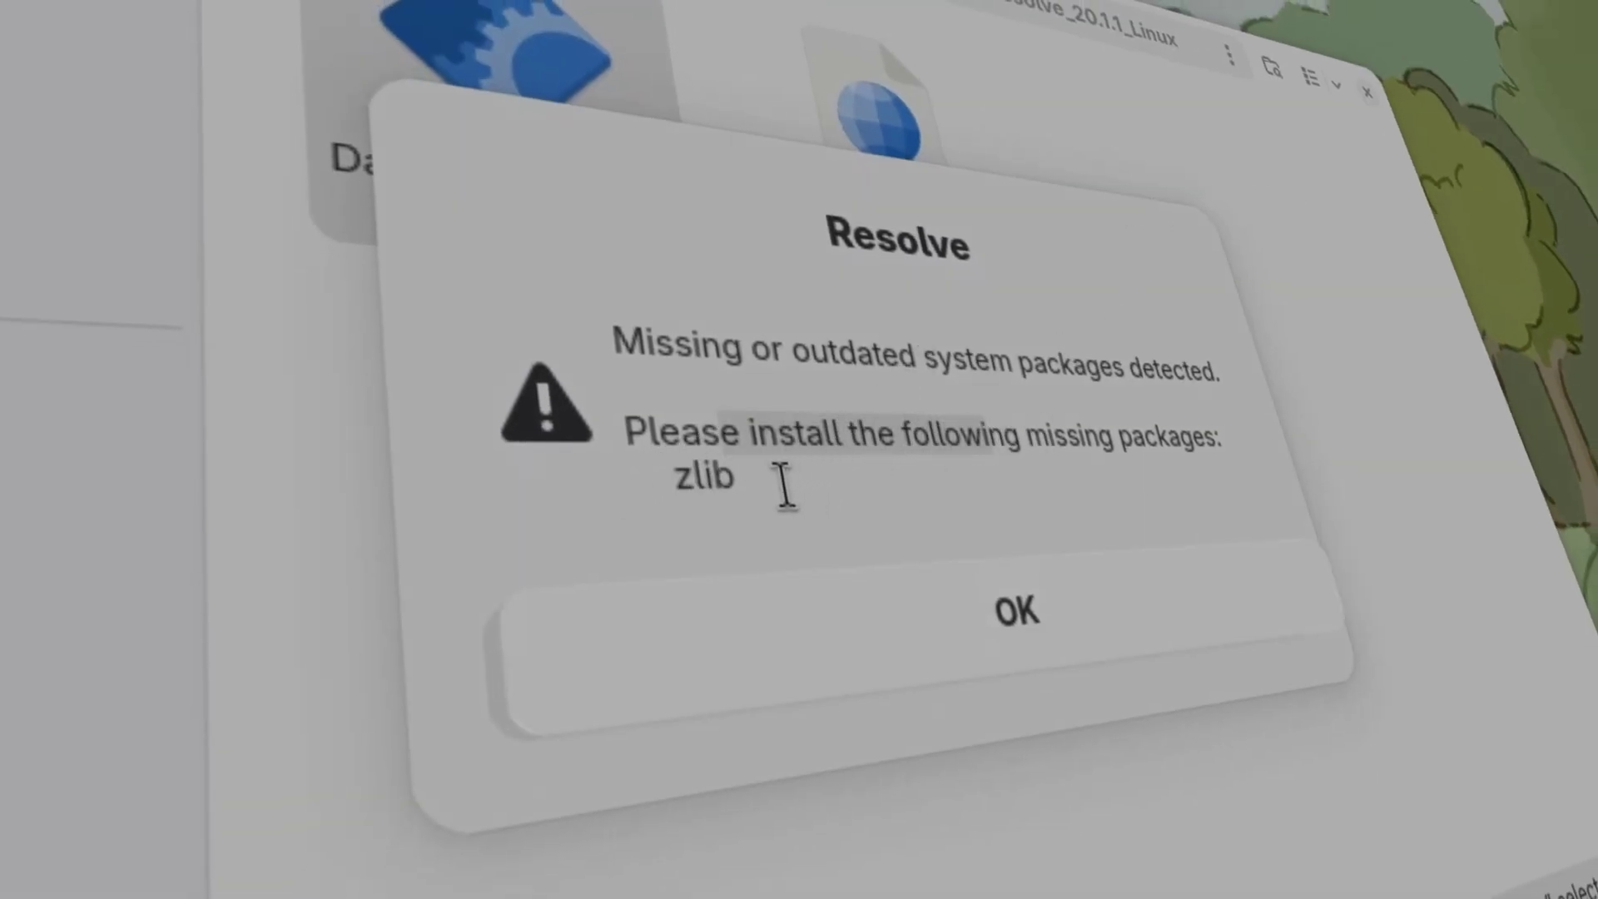
click(695, 490)
click(867, 639)
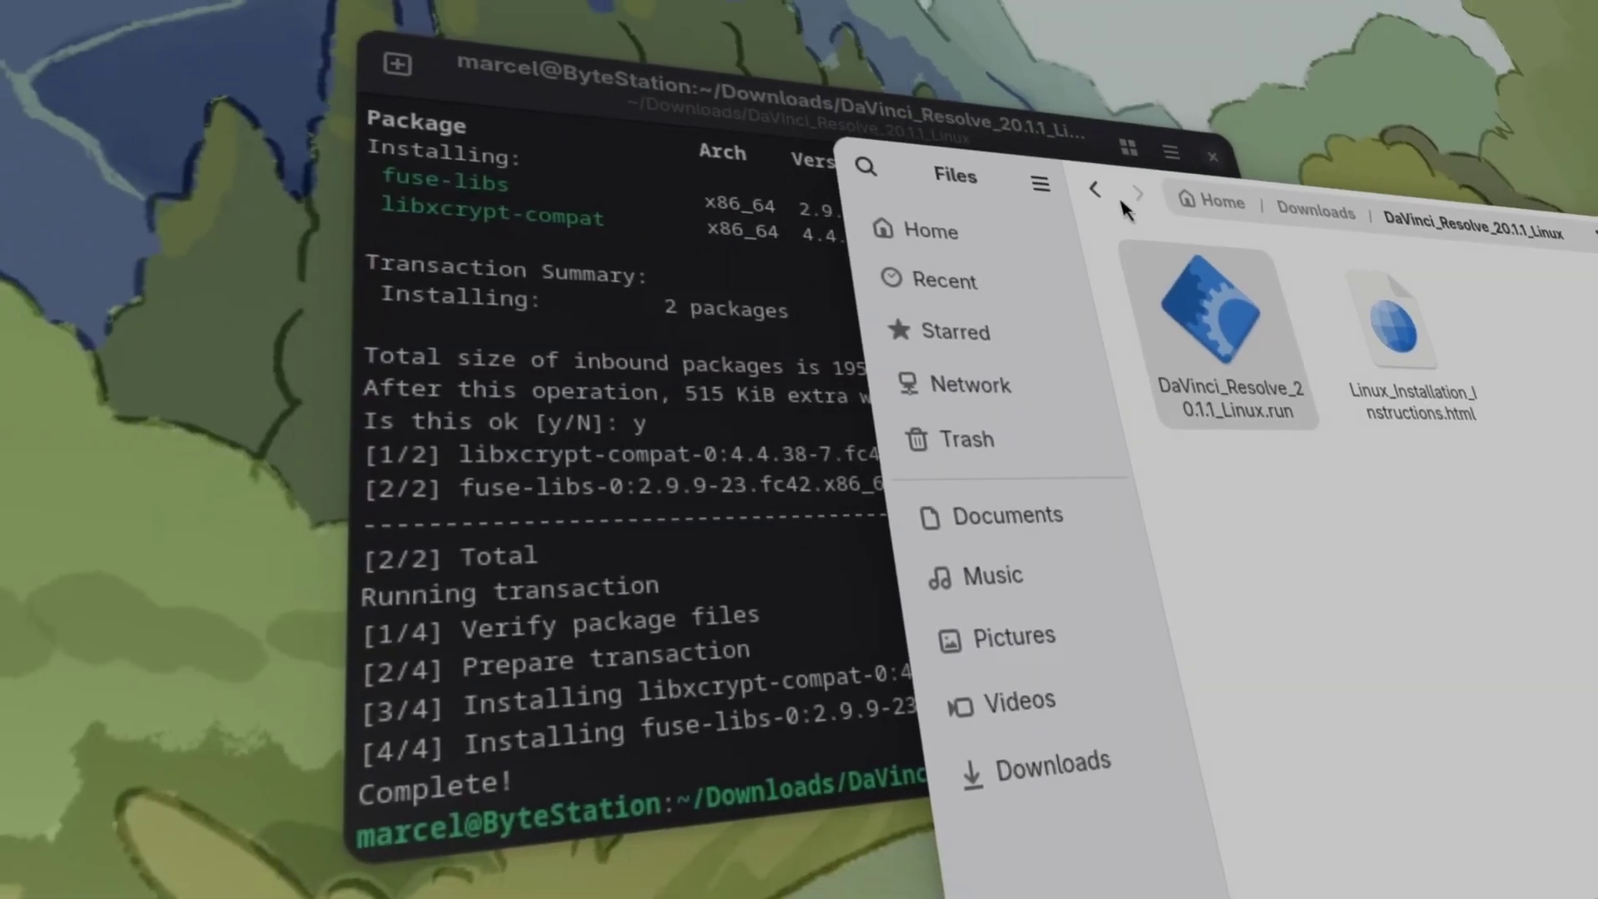
Step: Run 'sudo dnf install zlib' in the terminal; dnf reports zlib already installed
click(670, 474)
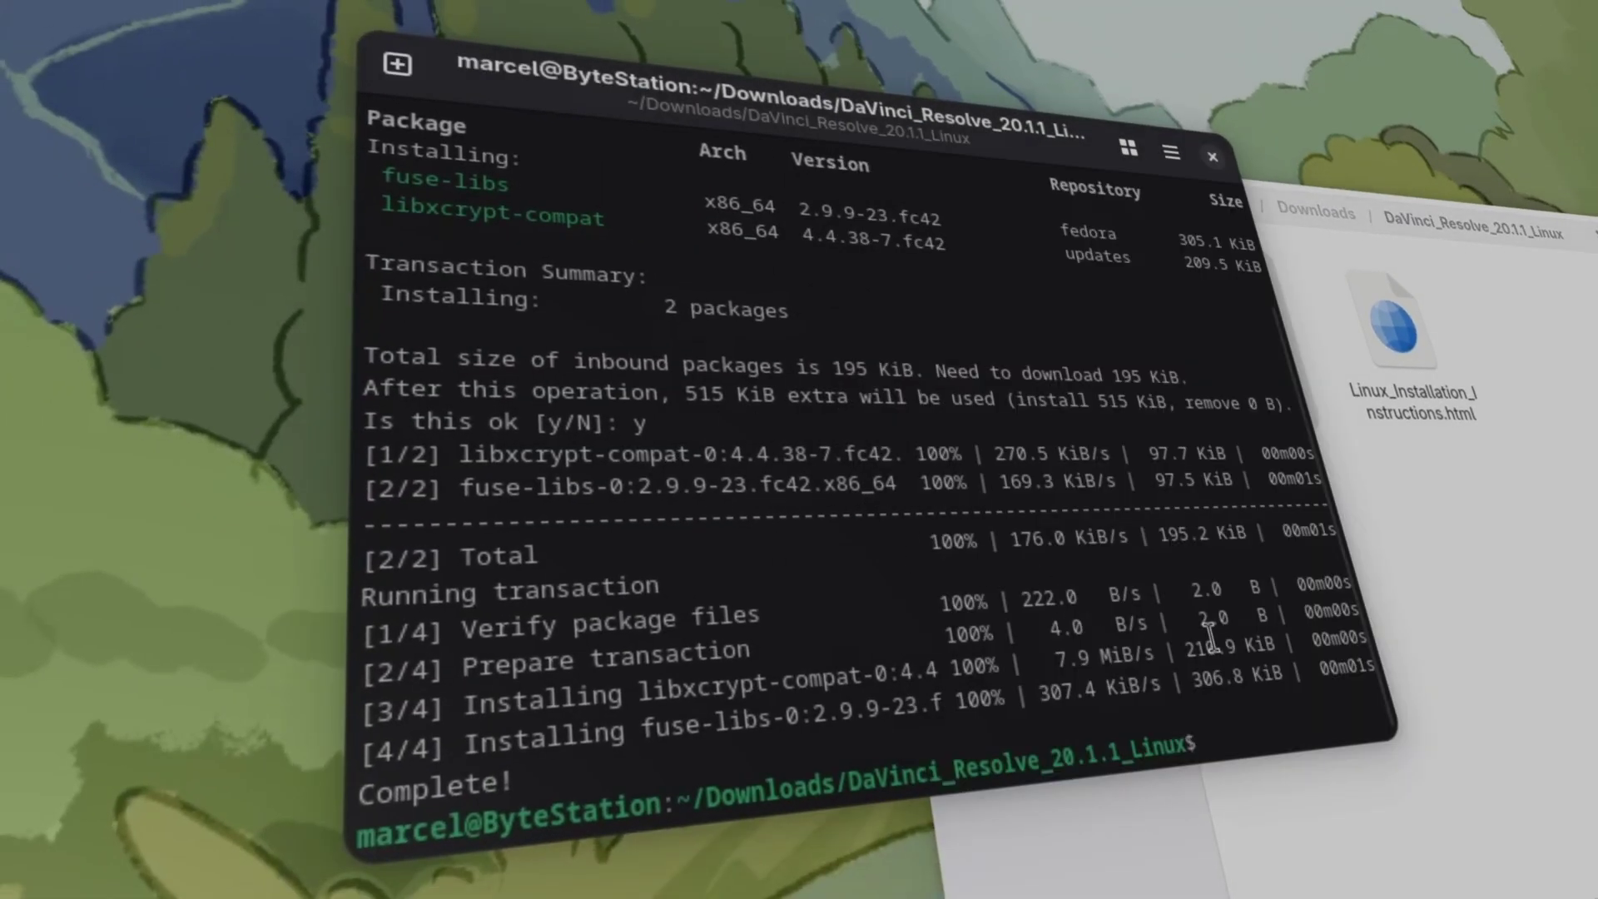
text(su)
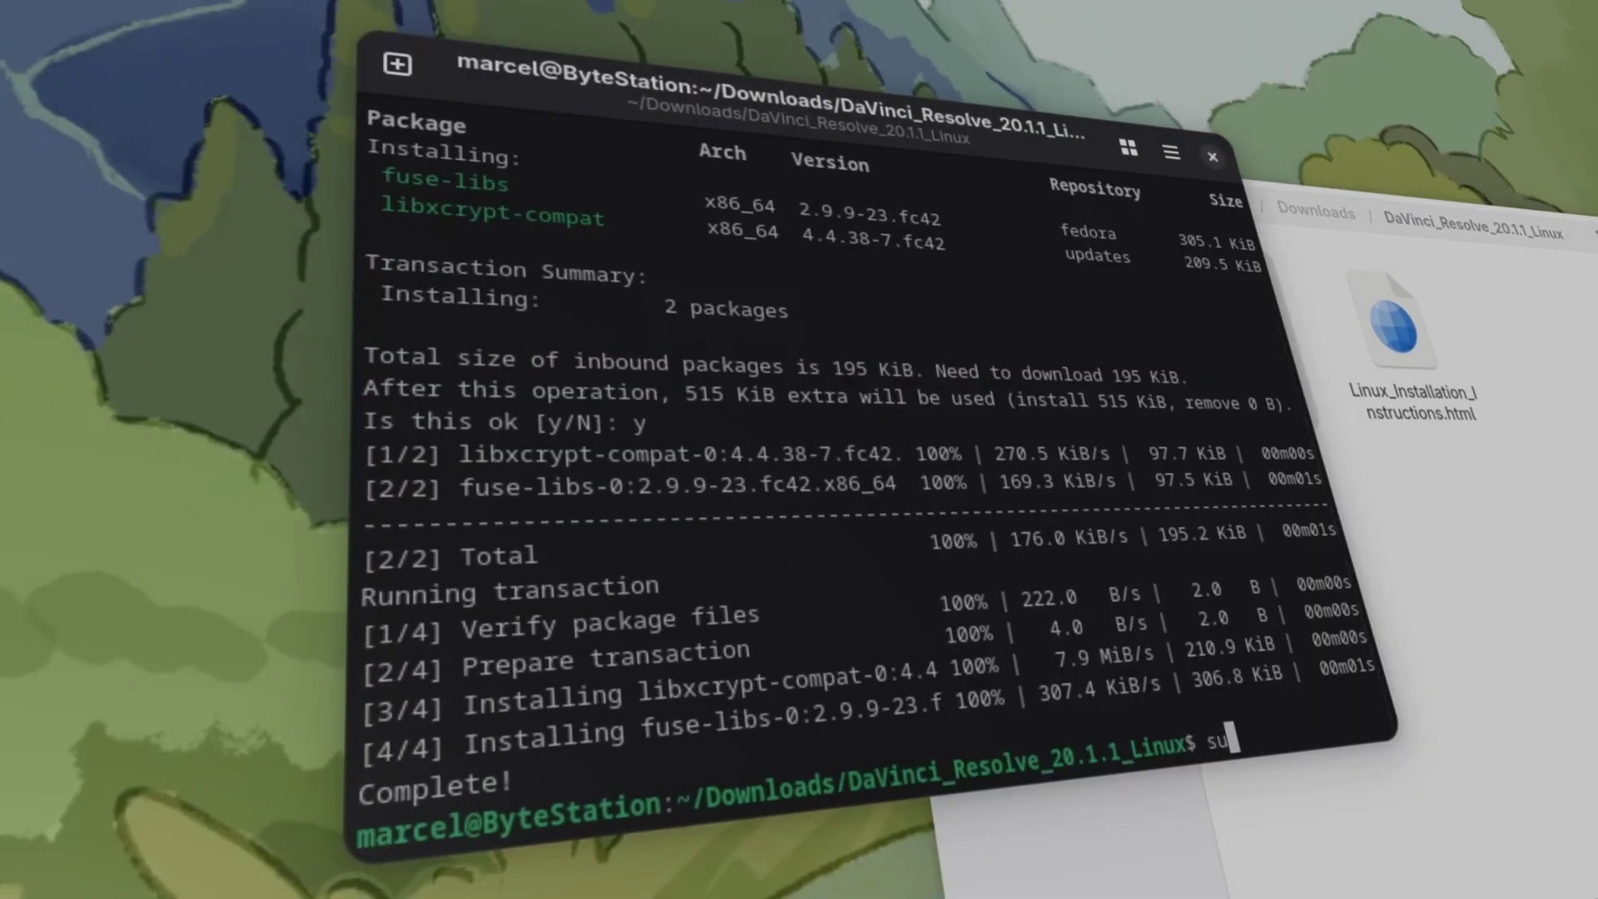
text(od dnf install z)
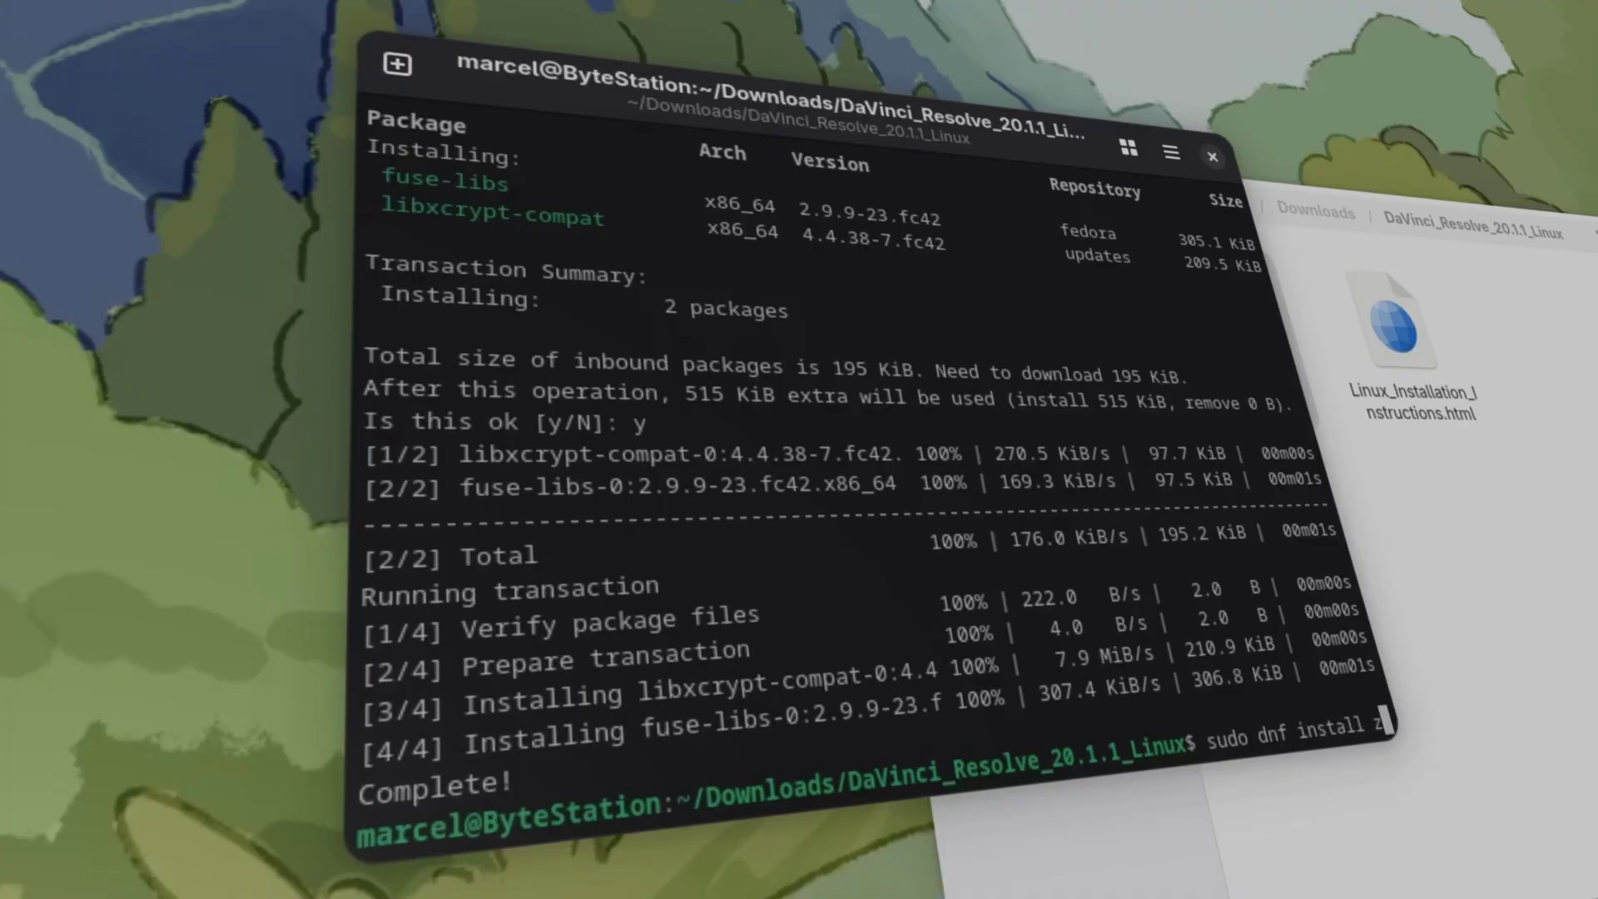
text(lib)
key(Return)
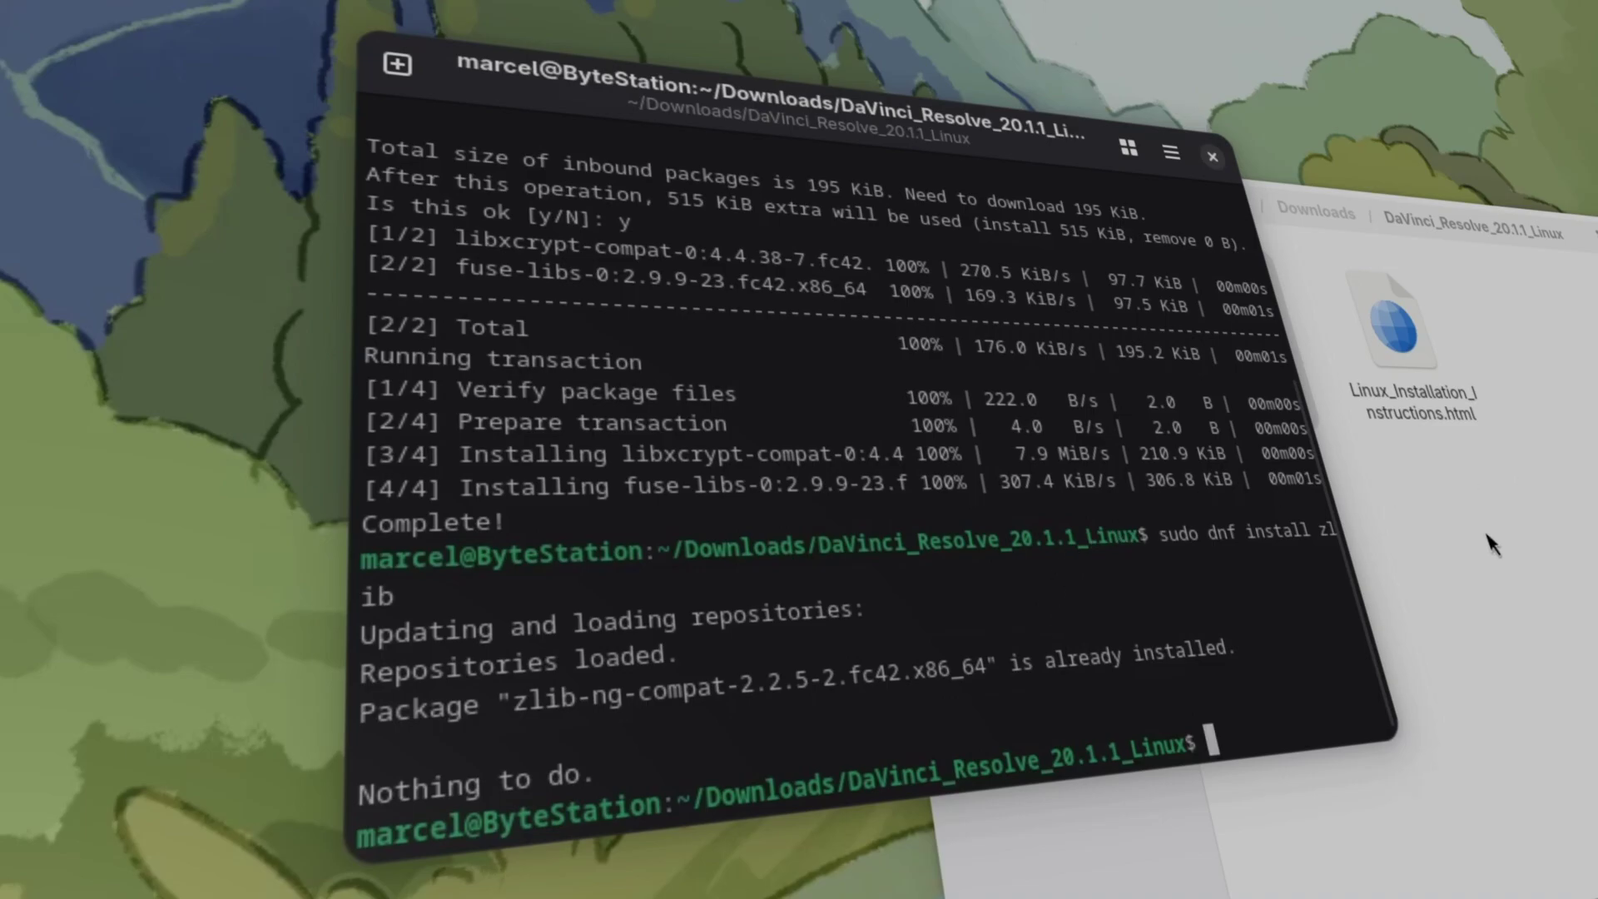
click(1386, 541)
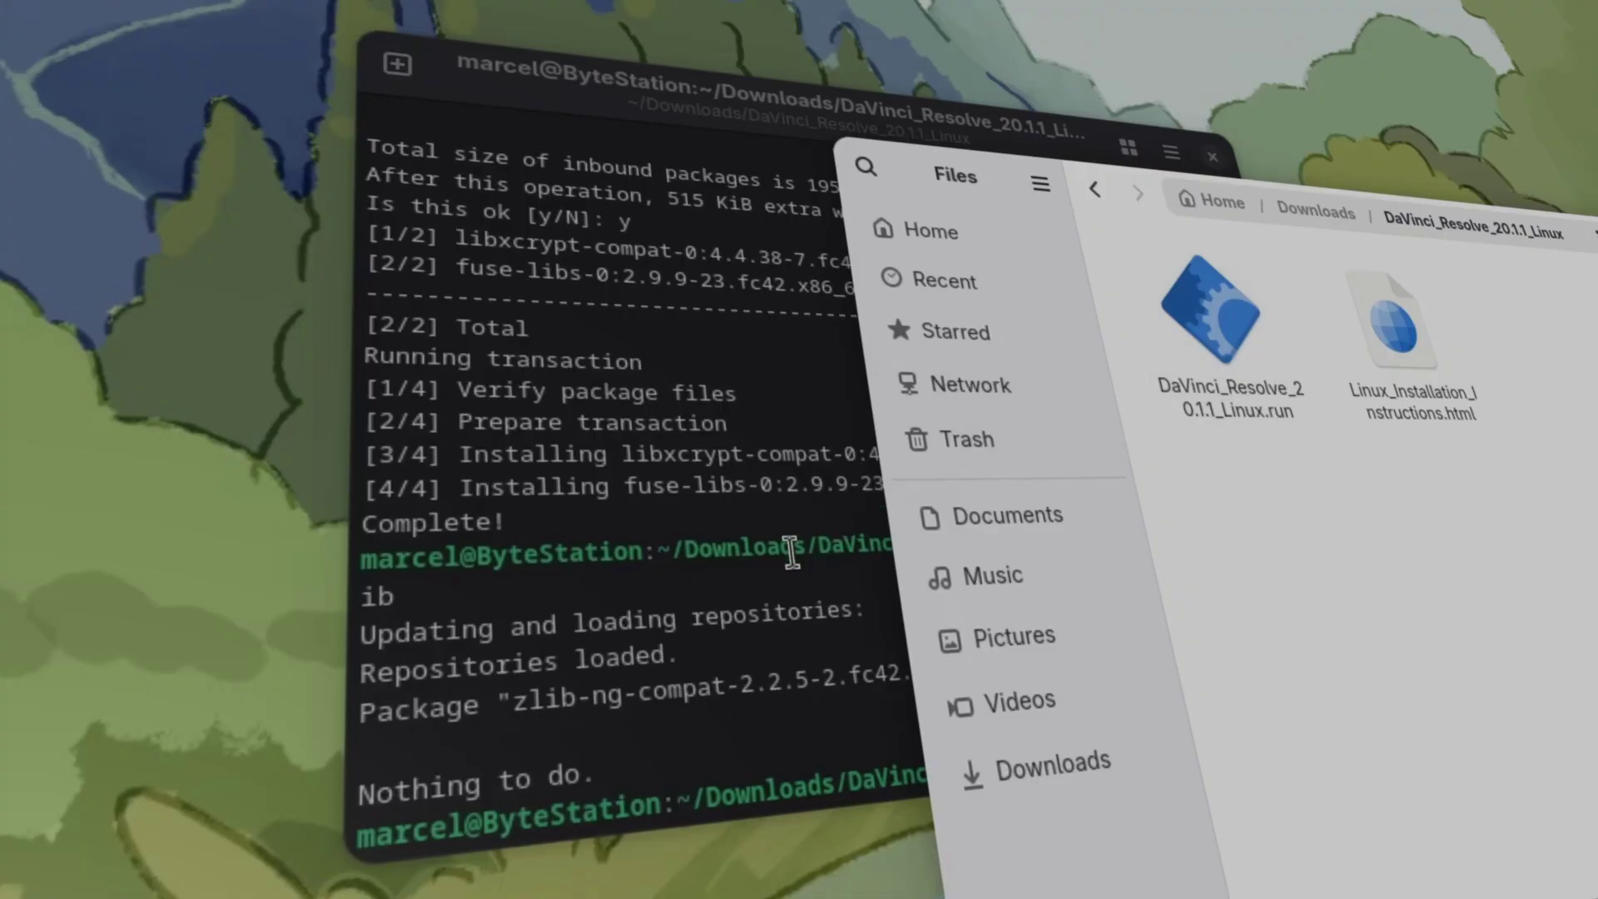
Step: Begin the 'sudo SKIP_PACKAGE_CHECK=1' command and copy the DaVinci_Resolve_20.1.1_Linux.run file in Files
click(739, 536)
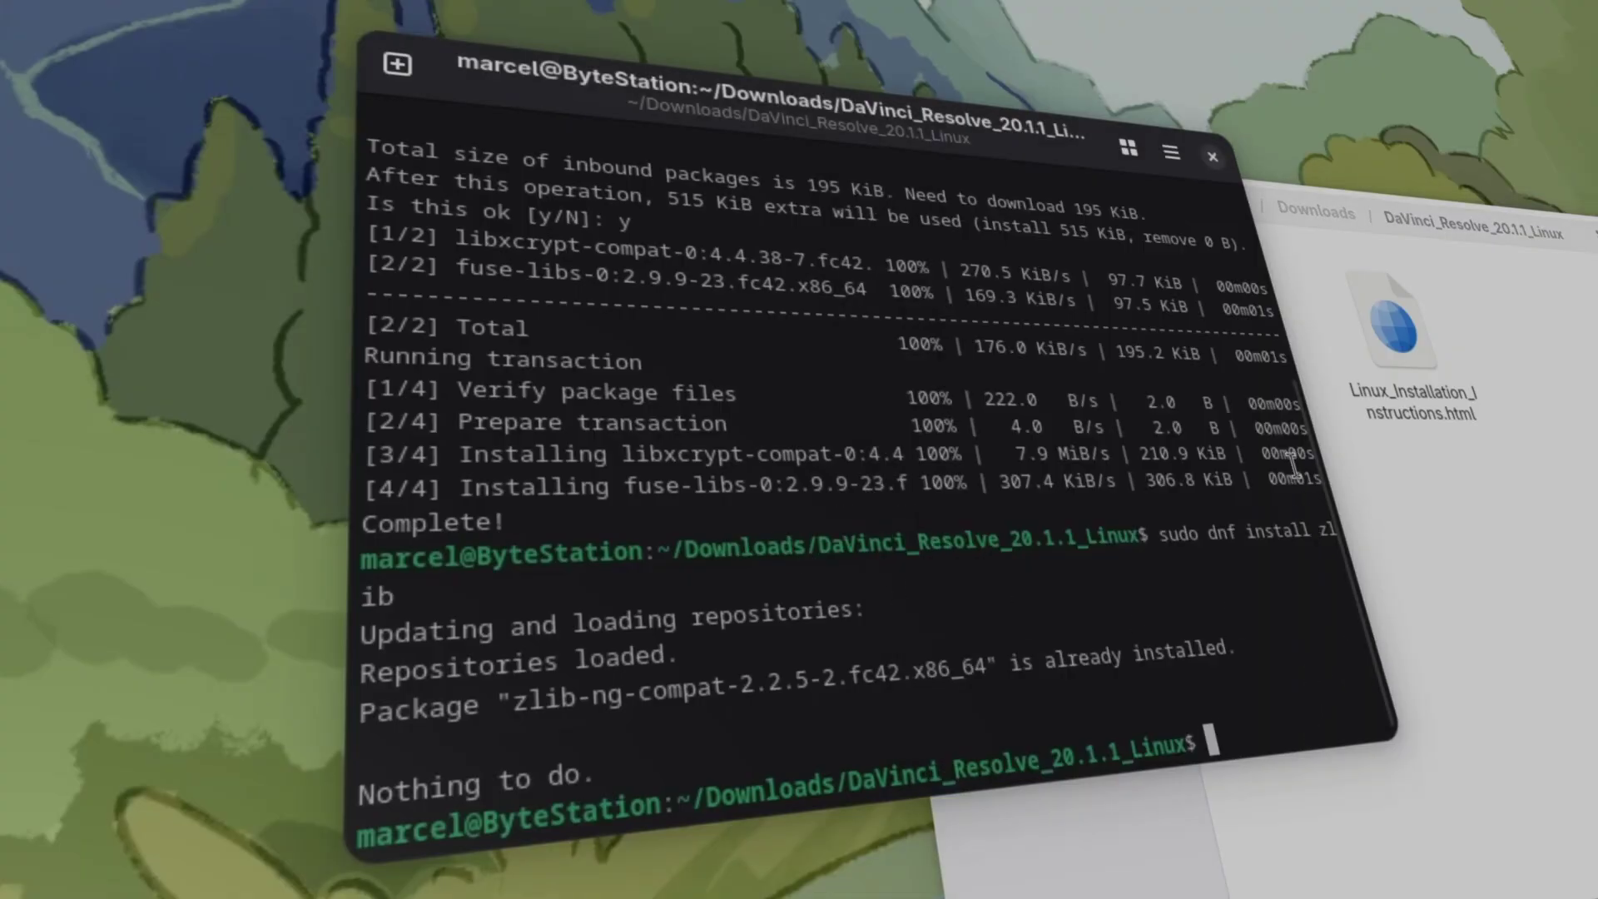
text(sudo SKIP)
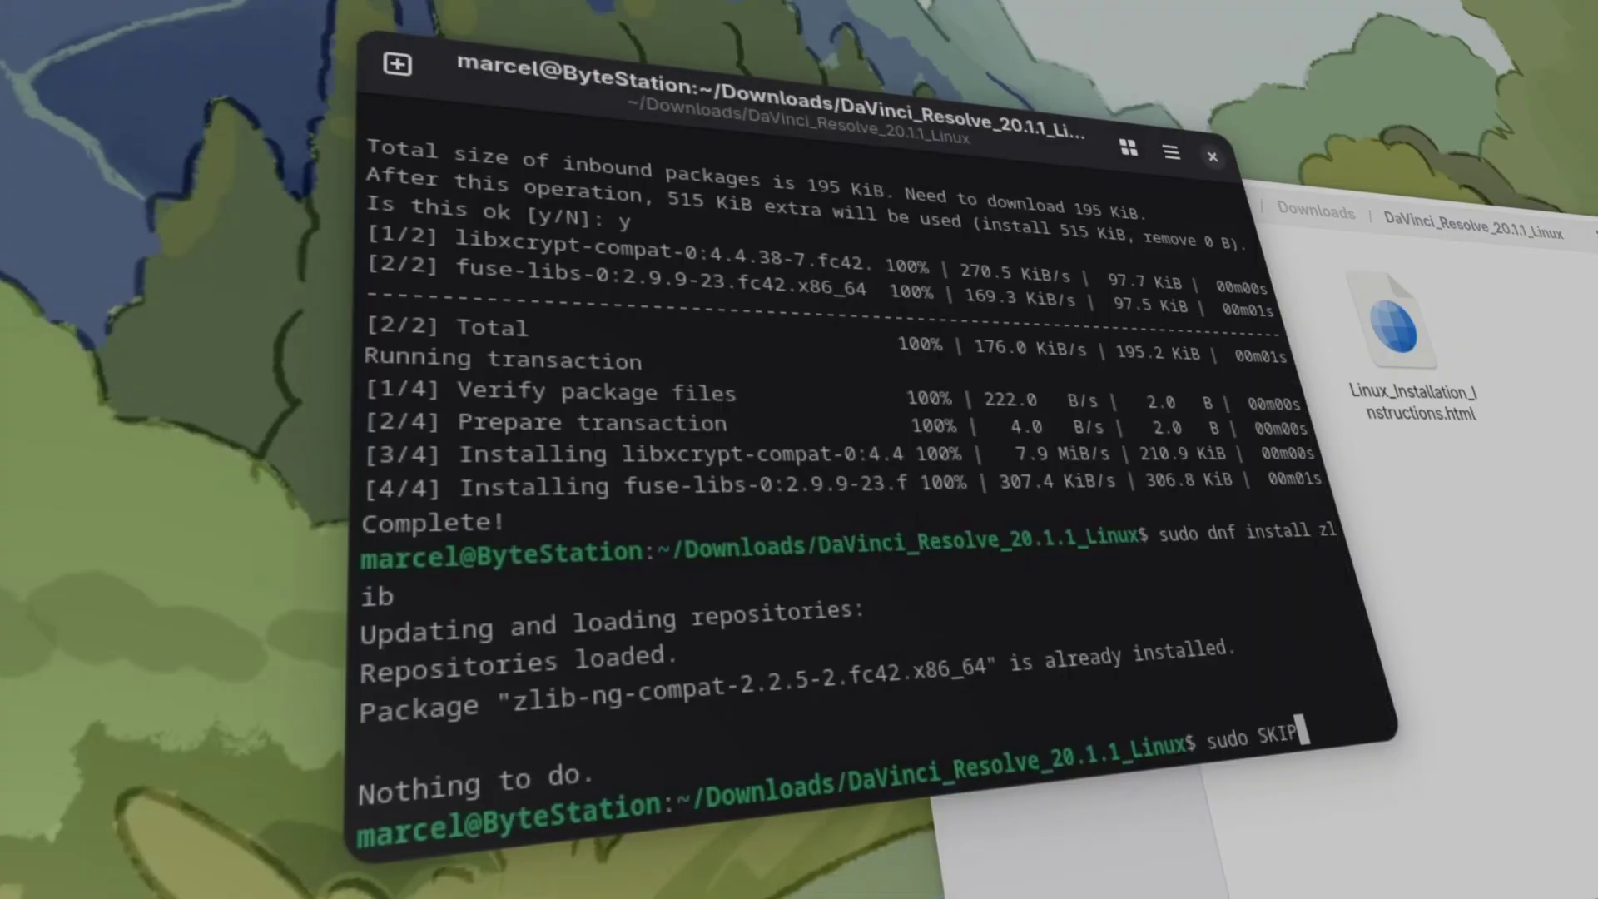
text(_PACKAGE_CHECK-)
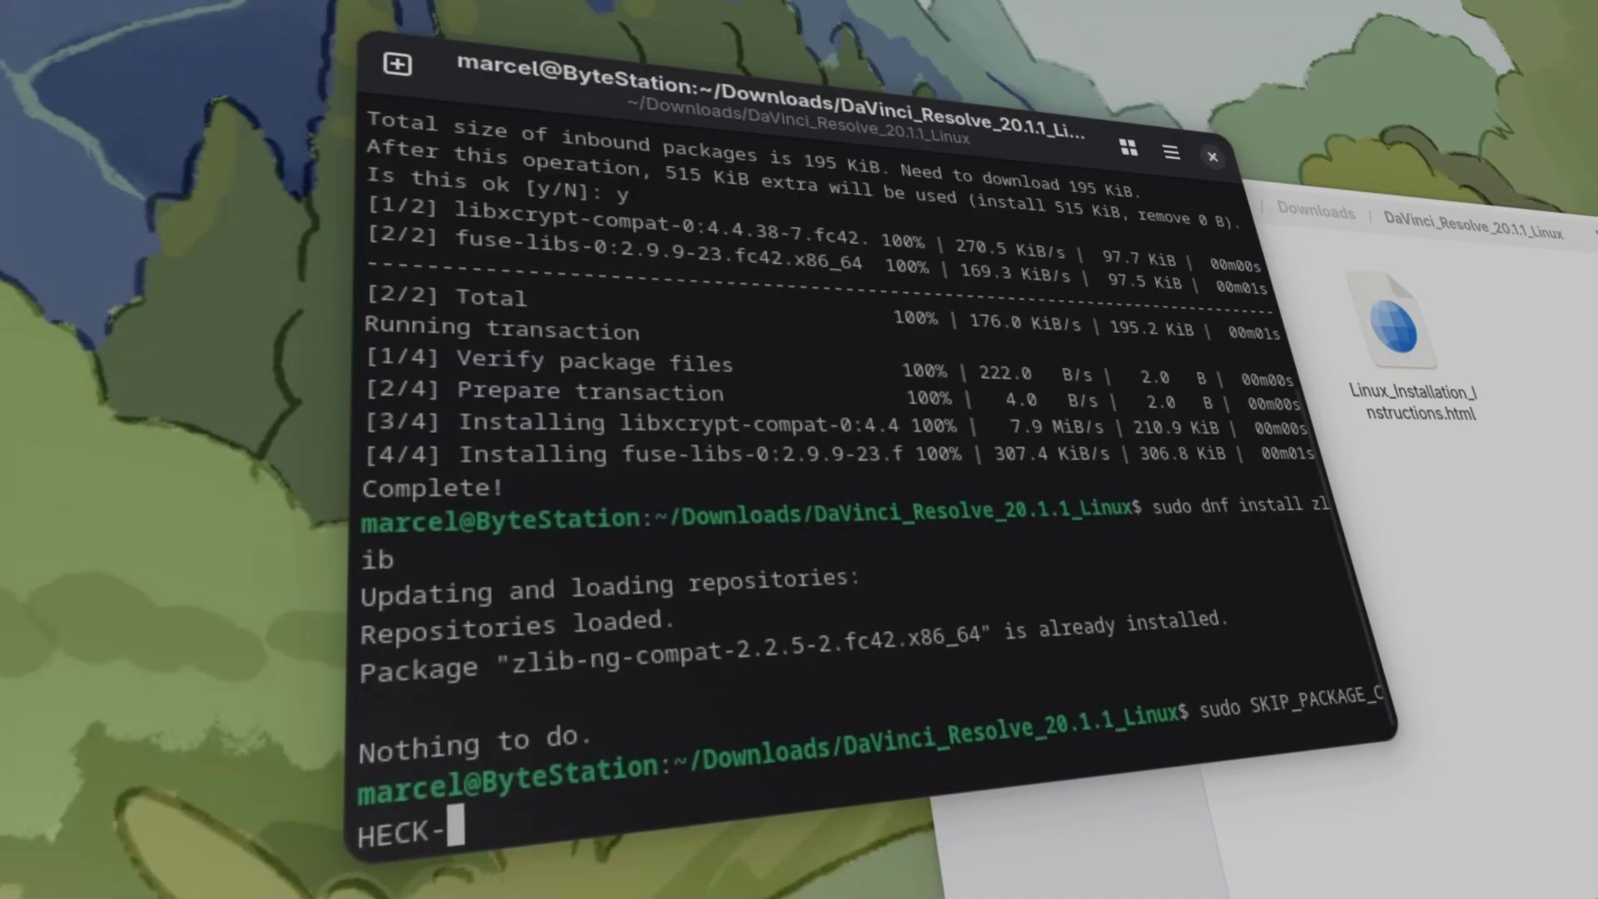
key(BackSpace)
text(=1)
click(1559, 581)
right_click(1235, 360)
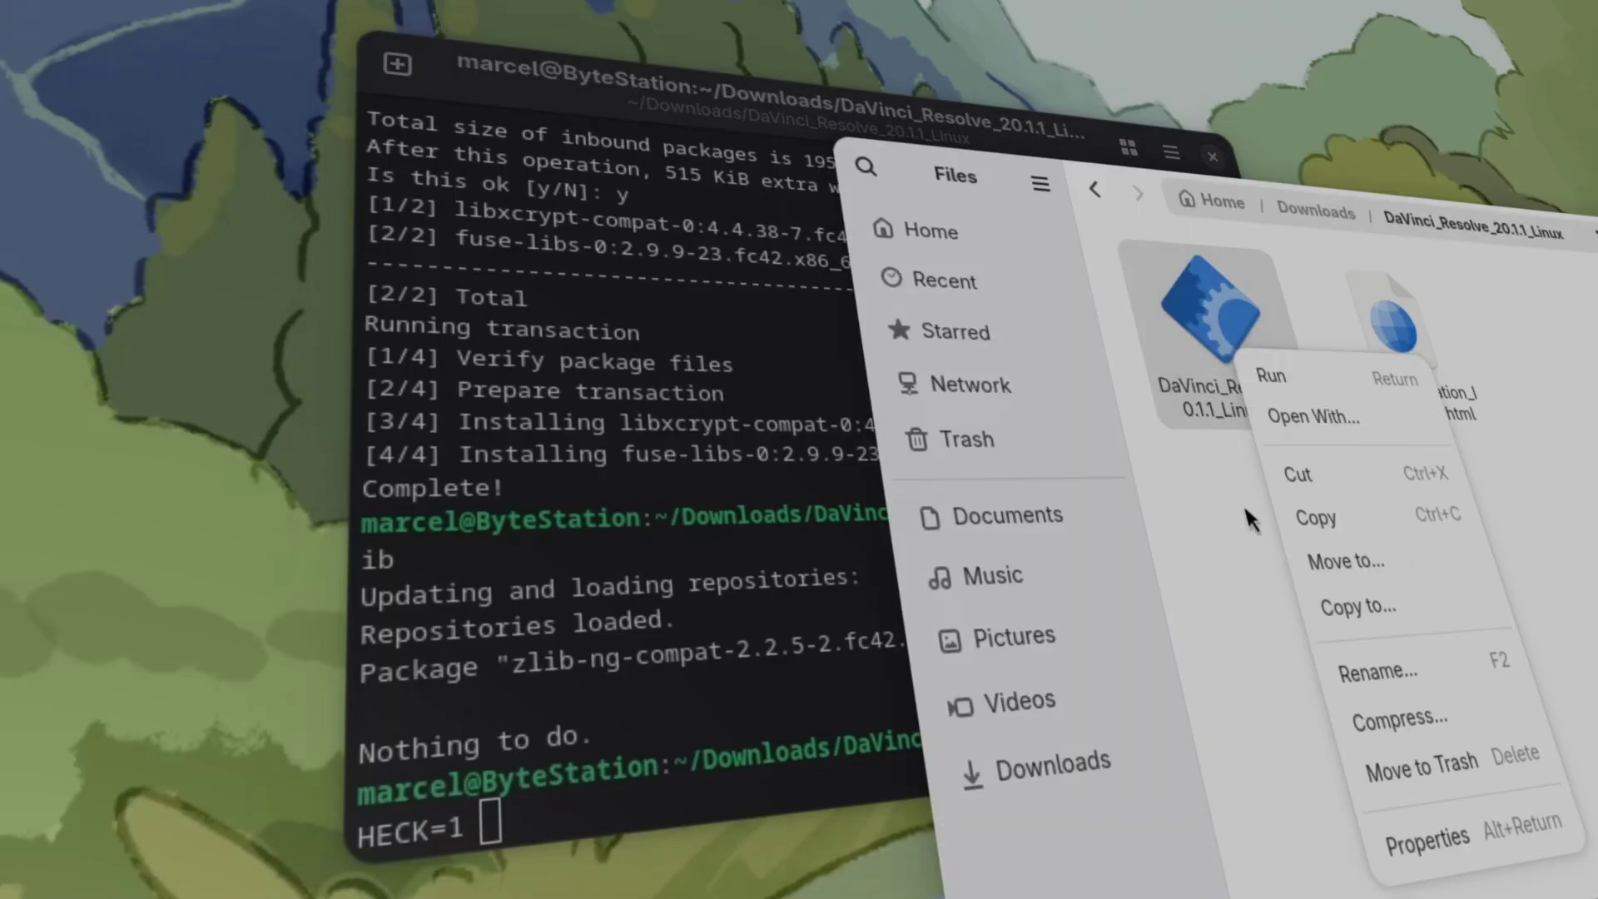
click(1313, 517)
Step: Paste the installer after './', trim it to the file name, and run it
click(610, 806)
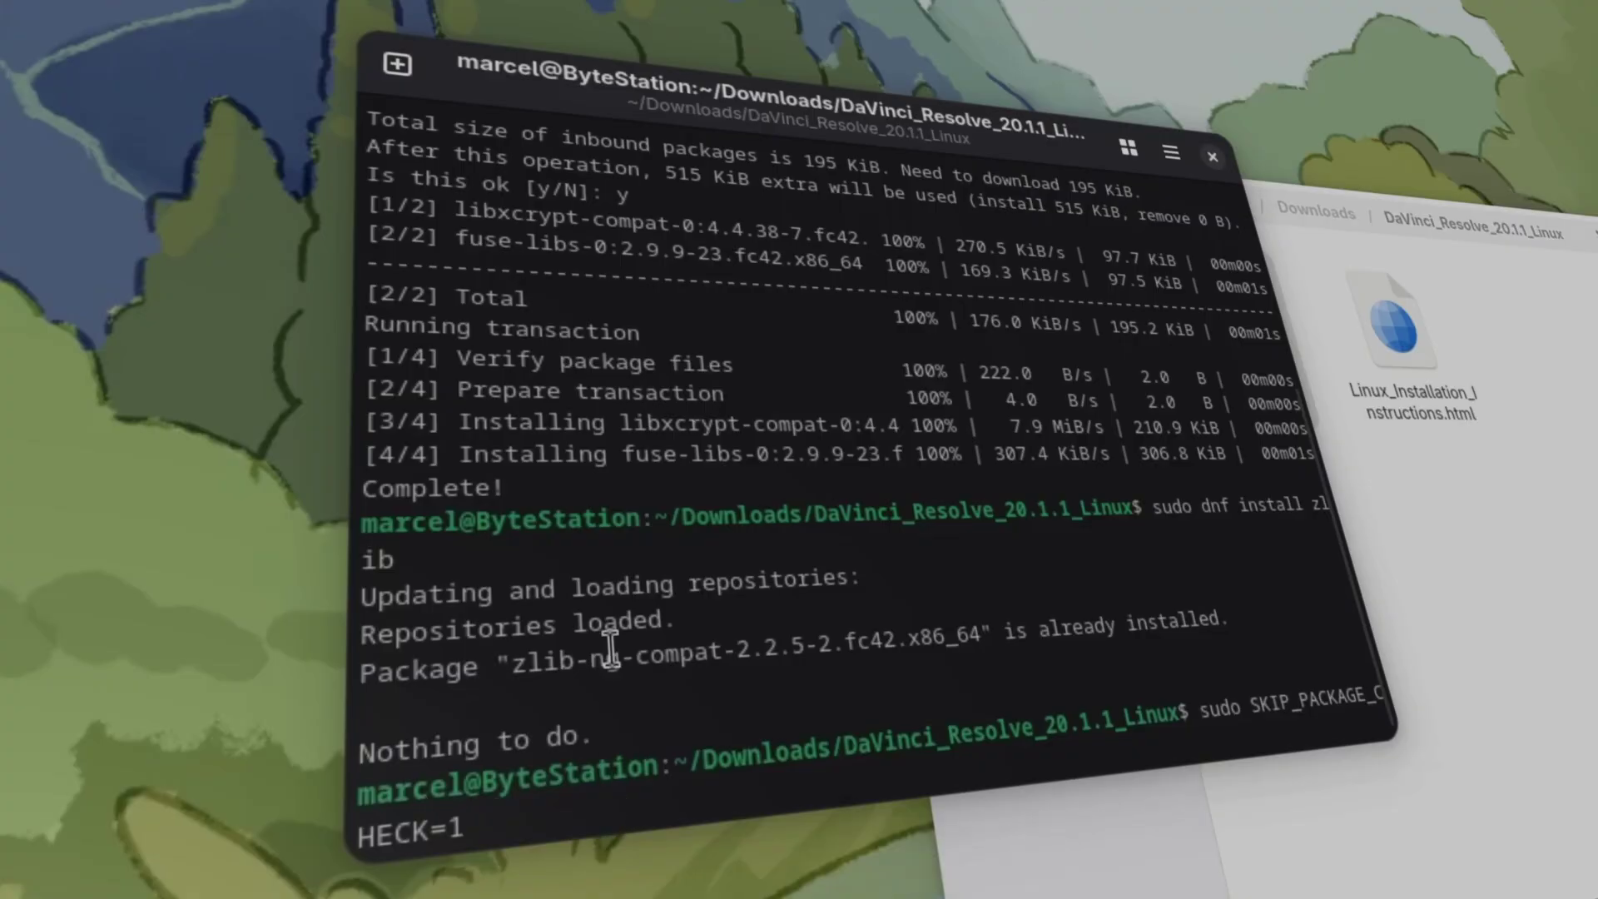
text(./)
key(ctrl+shift+v)
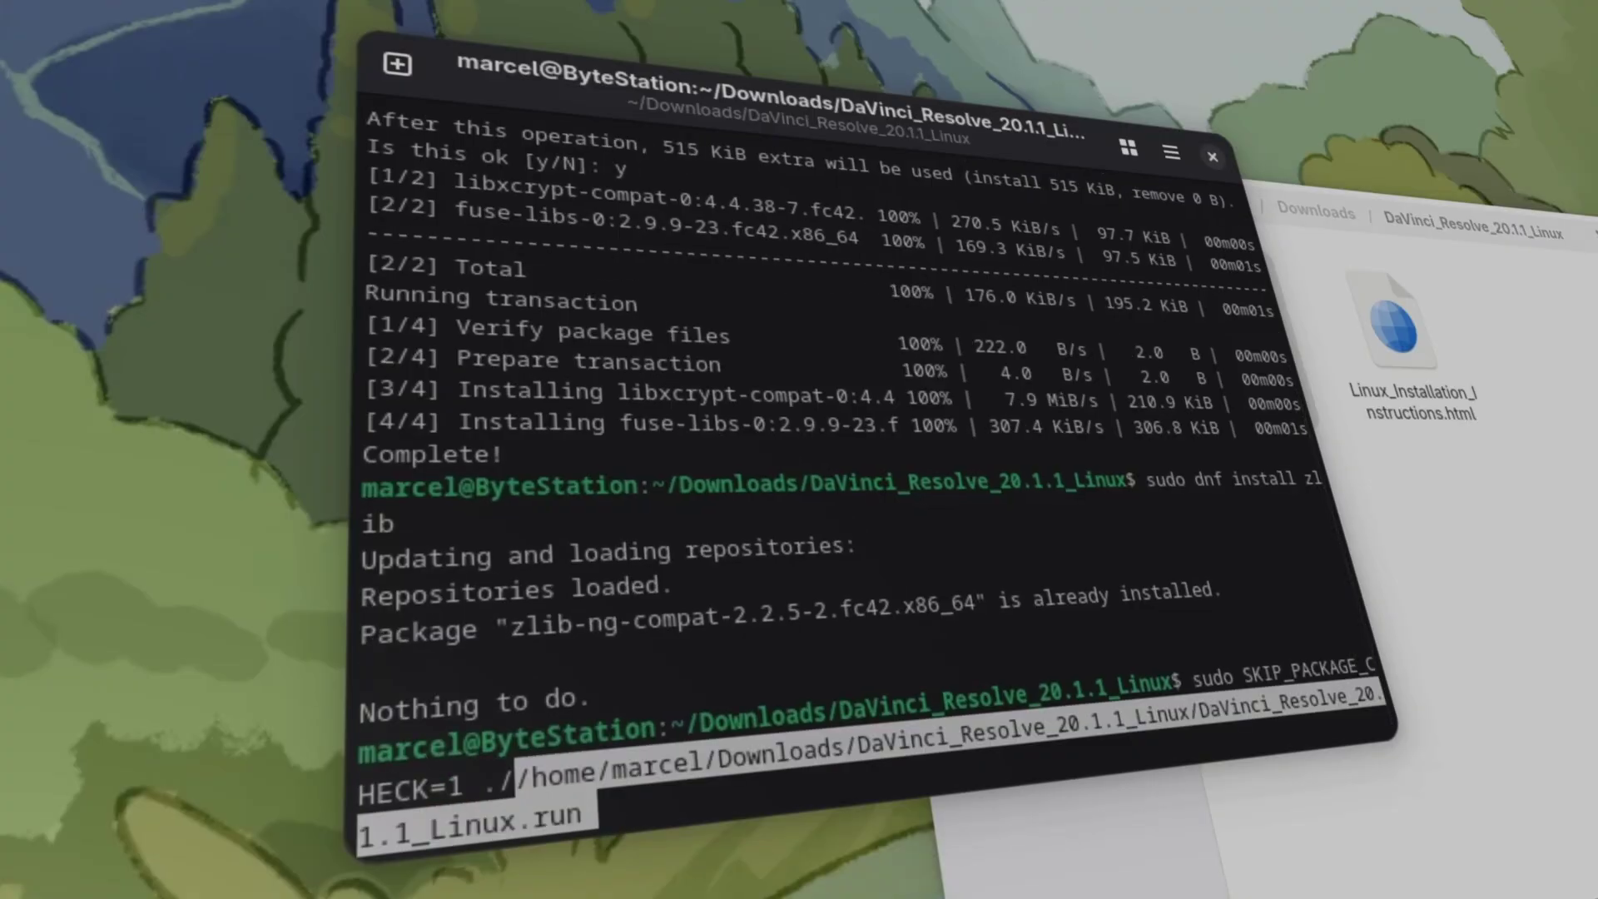
key(Left)
key(Left)
key(Left)
key(Left)
key(Left)
key(Left)
key(Left)
key(Left)
key(Left)
key(Left)
key(Left)
key(Left)
key(Left)
key(Left)
key(Left)
key(Left)
key(Left)
key(Left)
key(Left)
key(Left)
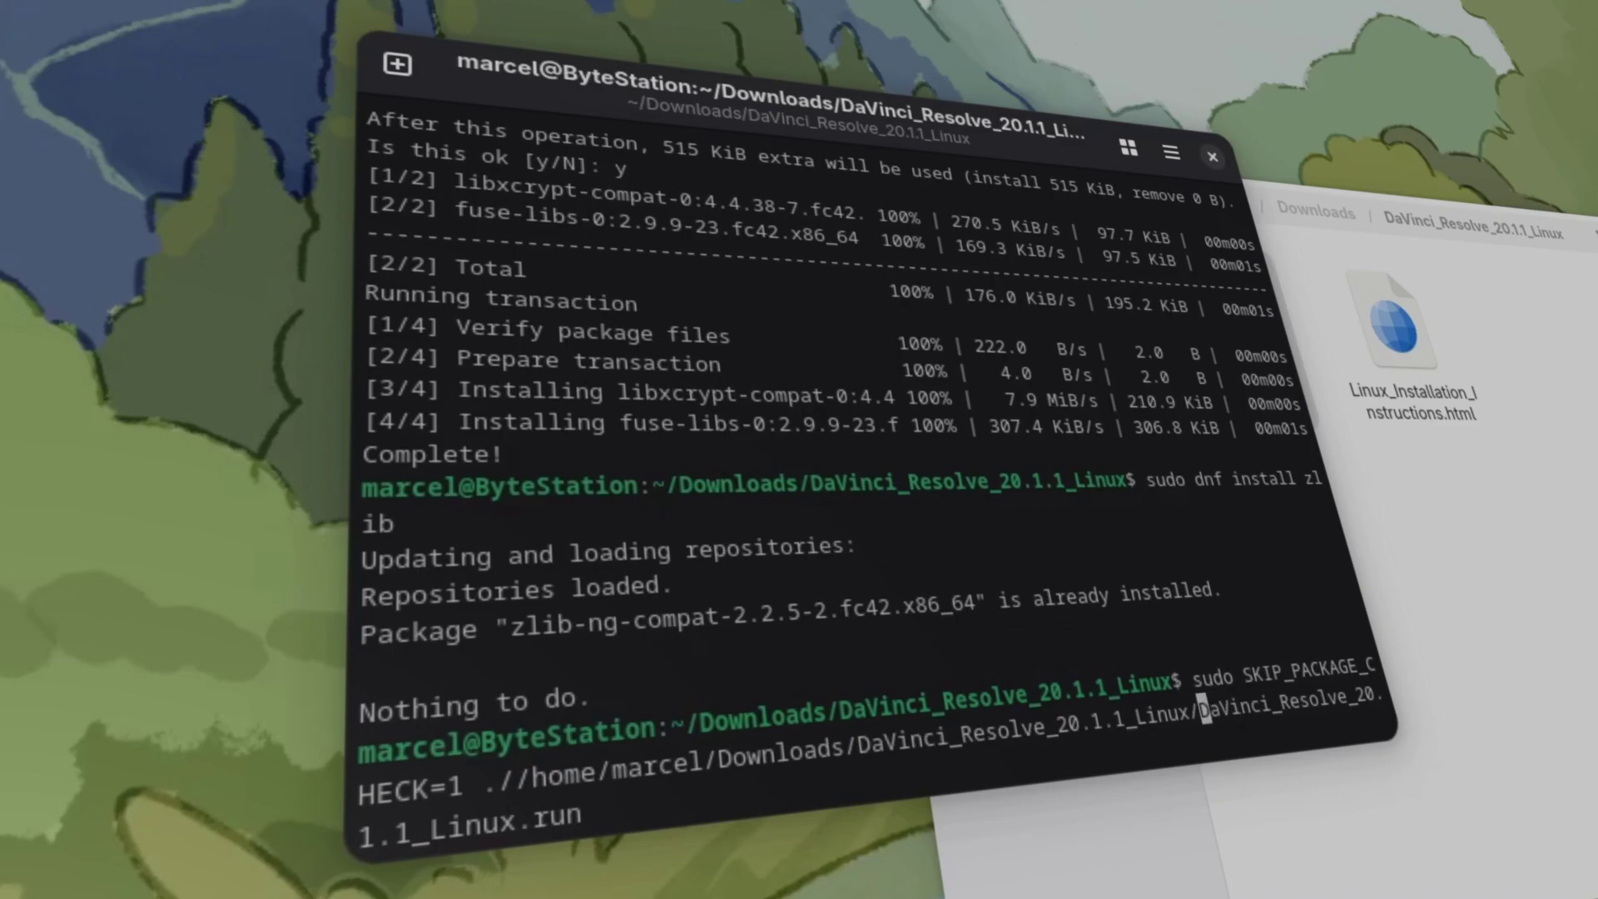
key(BackSpace)
key(BackSpace)
key(BackSpace)
key(BackSpace)
key(BackSpace)
key(BackSpace)
key(BackSpace)
key(BackSpace)
key(BackSpace)
key(BackSpace)
key(BackSpace)
key(BackSpace)
key(BackSpace)
key(BackSpace)
key(BackSpace)
key(BackSpace)
key(BackSpace)
key(BackSpace)
key(BackSpace)
key(BackSpace)
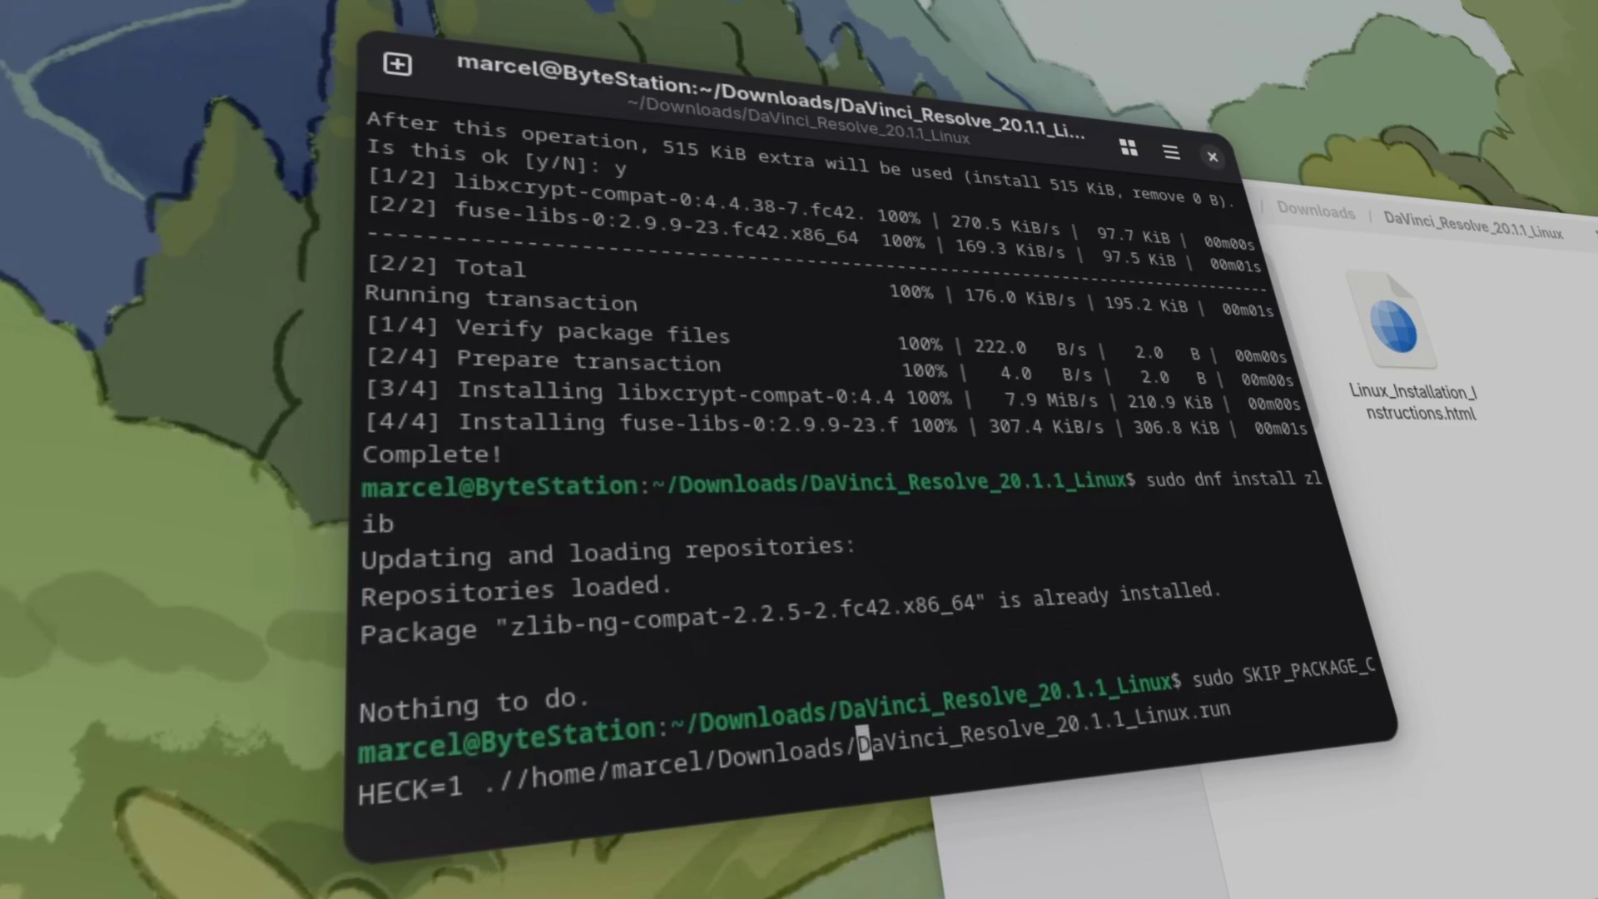
key(BackSpace)
key(BackSpace)
key(BackSpace)
key(BackSpace)
key(BackSpace)
key(BackSpace)
key(Right)
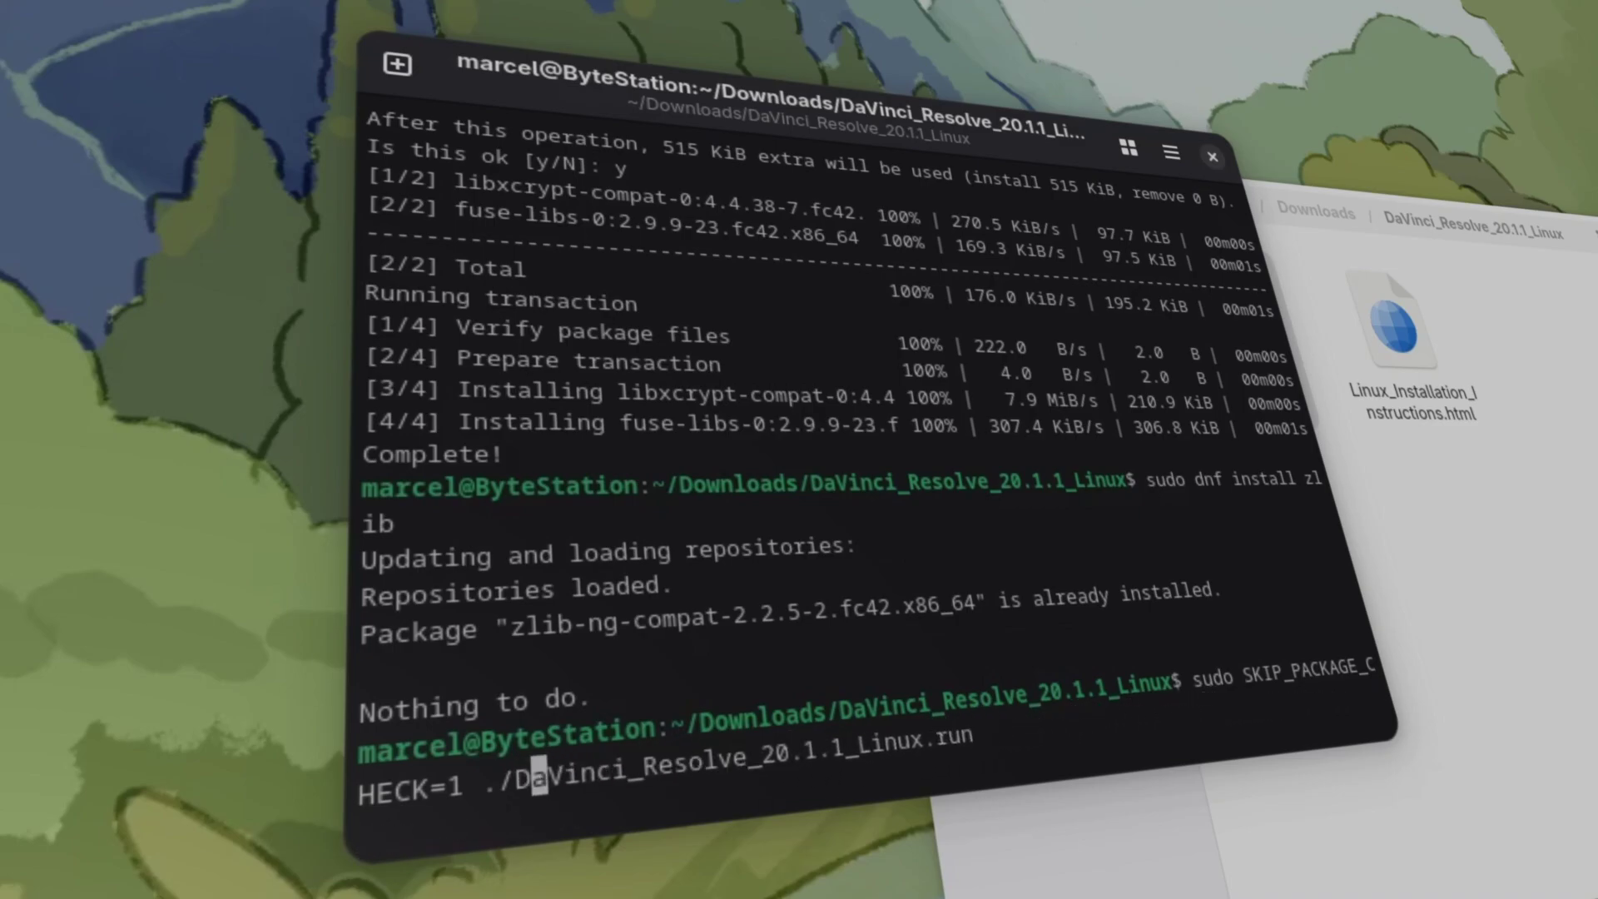
key(Right)
key(Right)
key(Right)
key(Right)
key(Right)
key(Right)
key(Right)
key(Right)
key(Right)
key(Right)
key(Right)
key(Right)
key(Right)
key(Right)
key(Right)
key(Right)
key(Right)
key(Right)
key(Right)
key(Right)
key(Return)
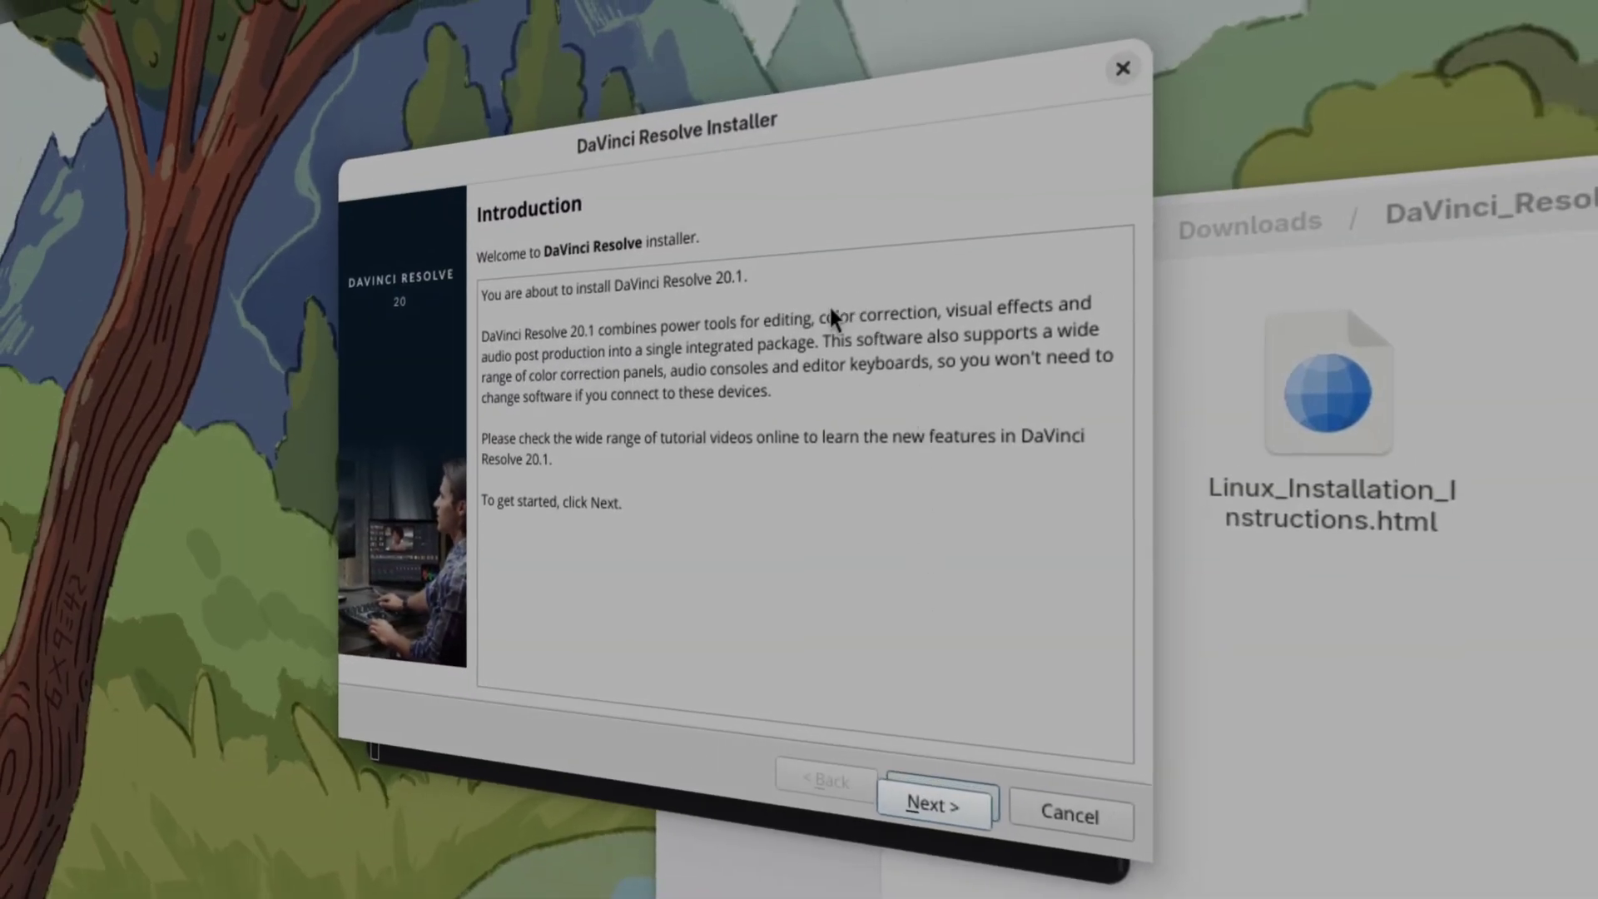
Step: Page past the Introduction and Read Me and agree to the license terms
click(893, 795)
scroll(847, 484, down, 15)
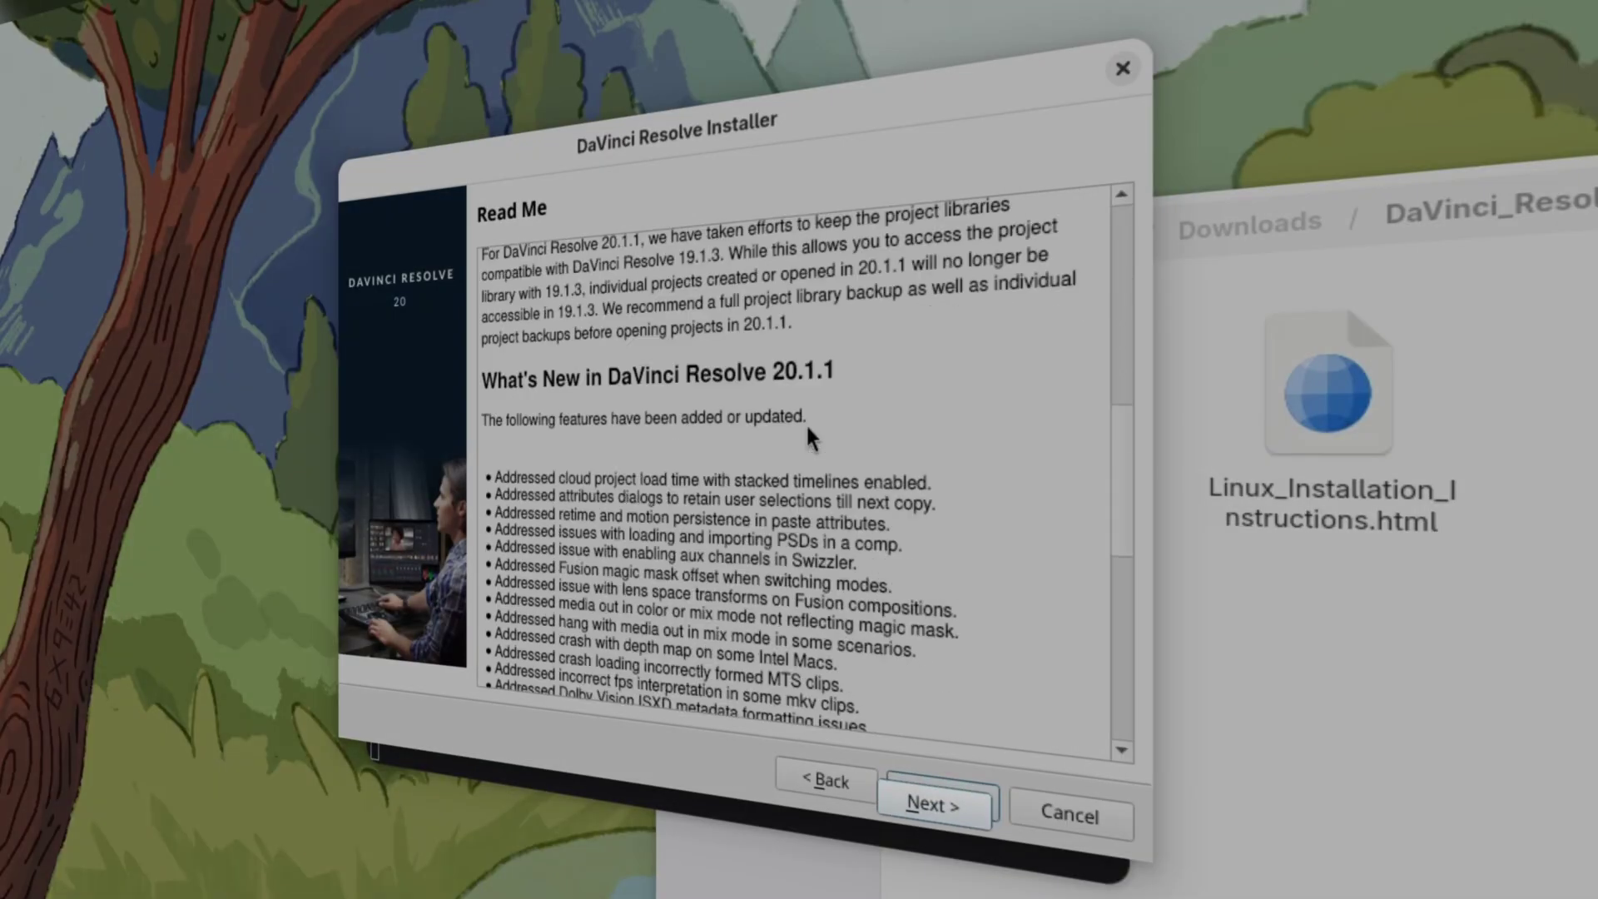
click(944, 819)
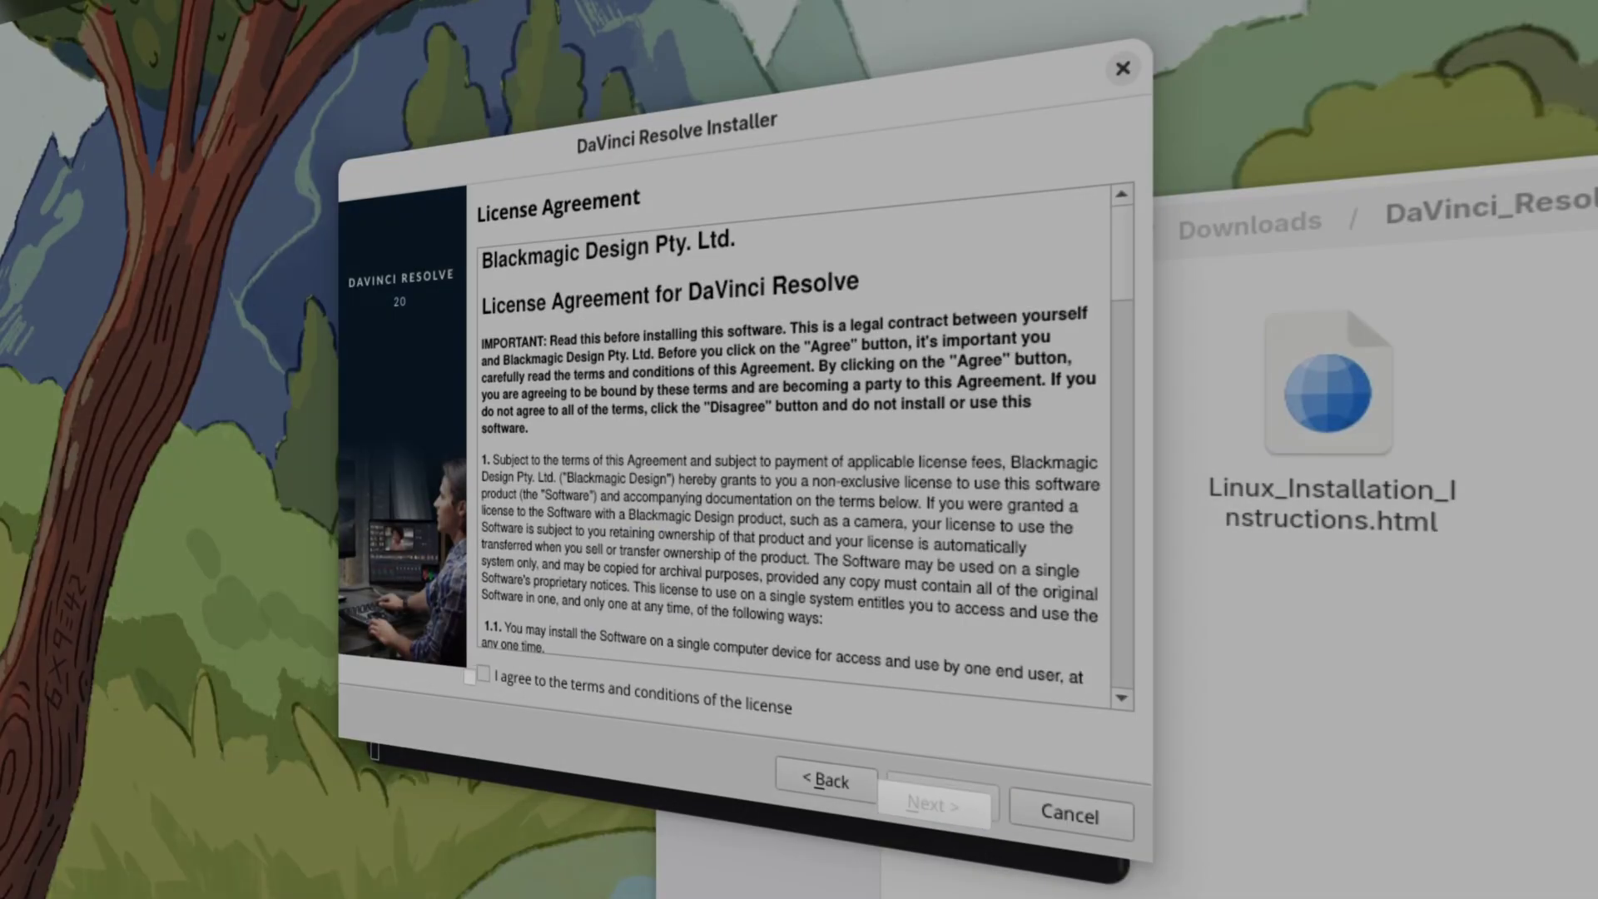
scroll(853, 593, down, 5)
click(623, 687)
Step: Enable 'Show detailed Log' and start installing DaVinci Resolve 20.1
scroll(728, 396, down, 10)
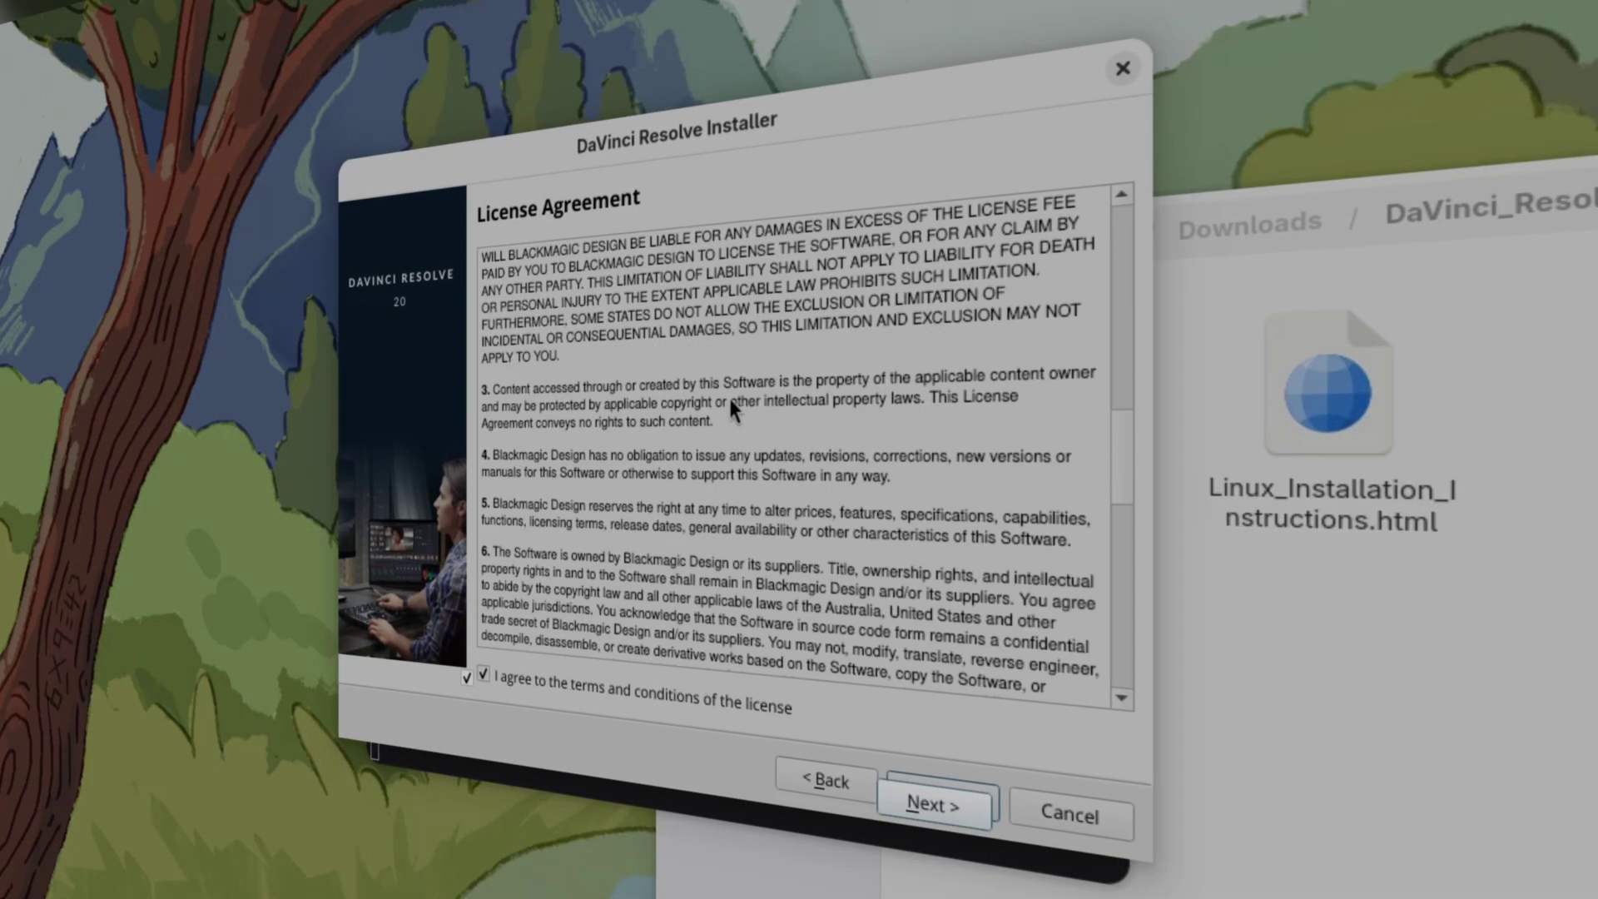
click(930, 800)
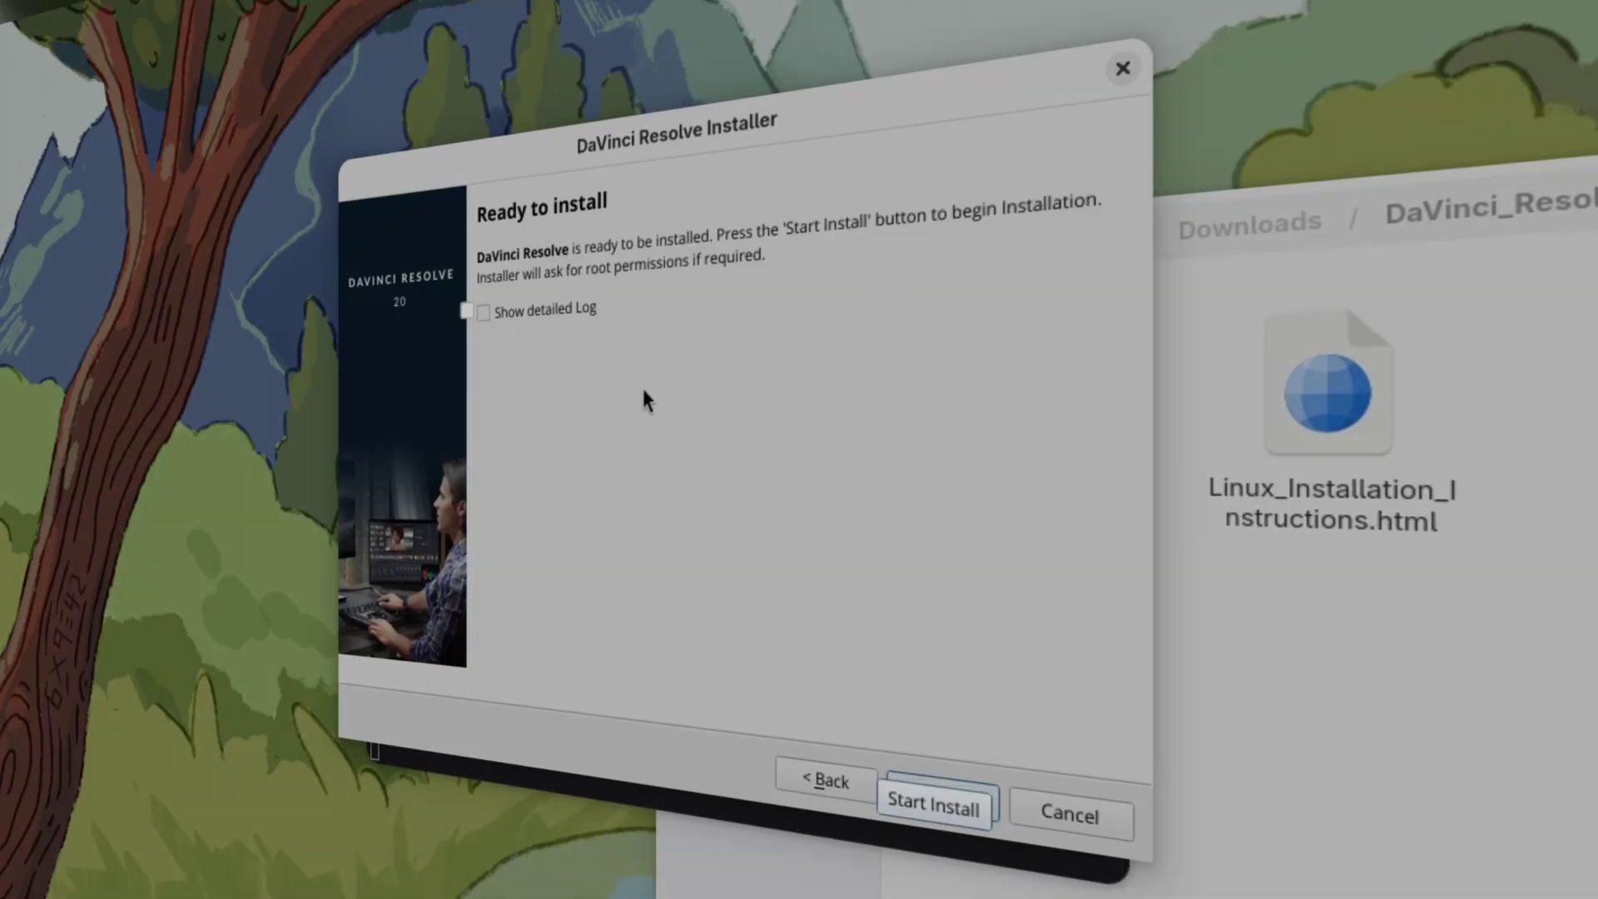
click(483, 313)
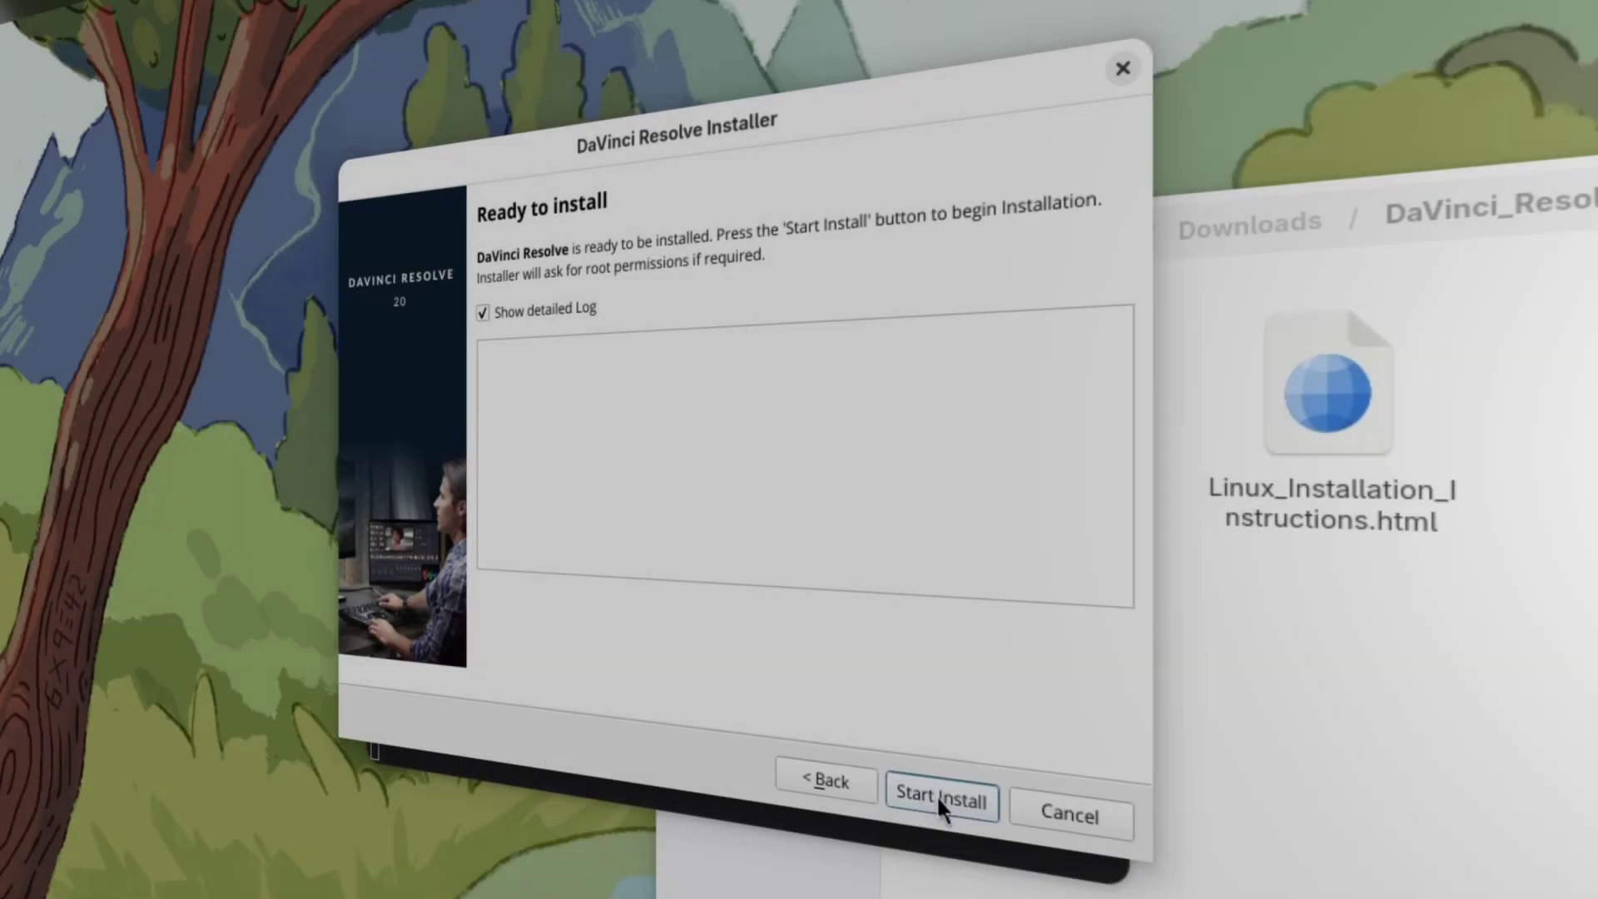
click(936, 796)
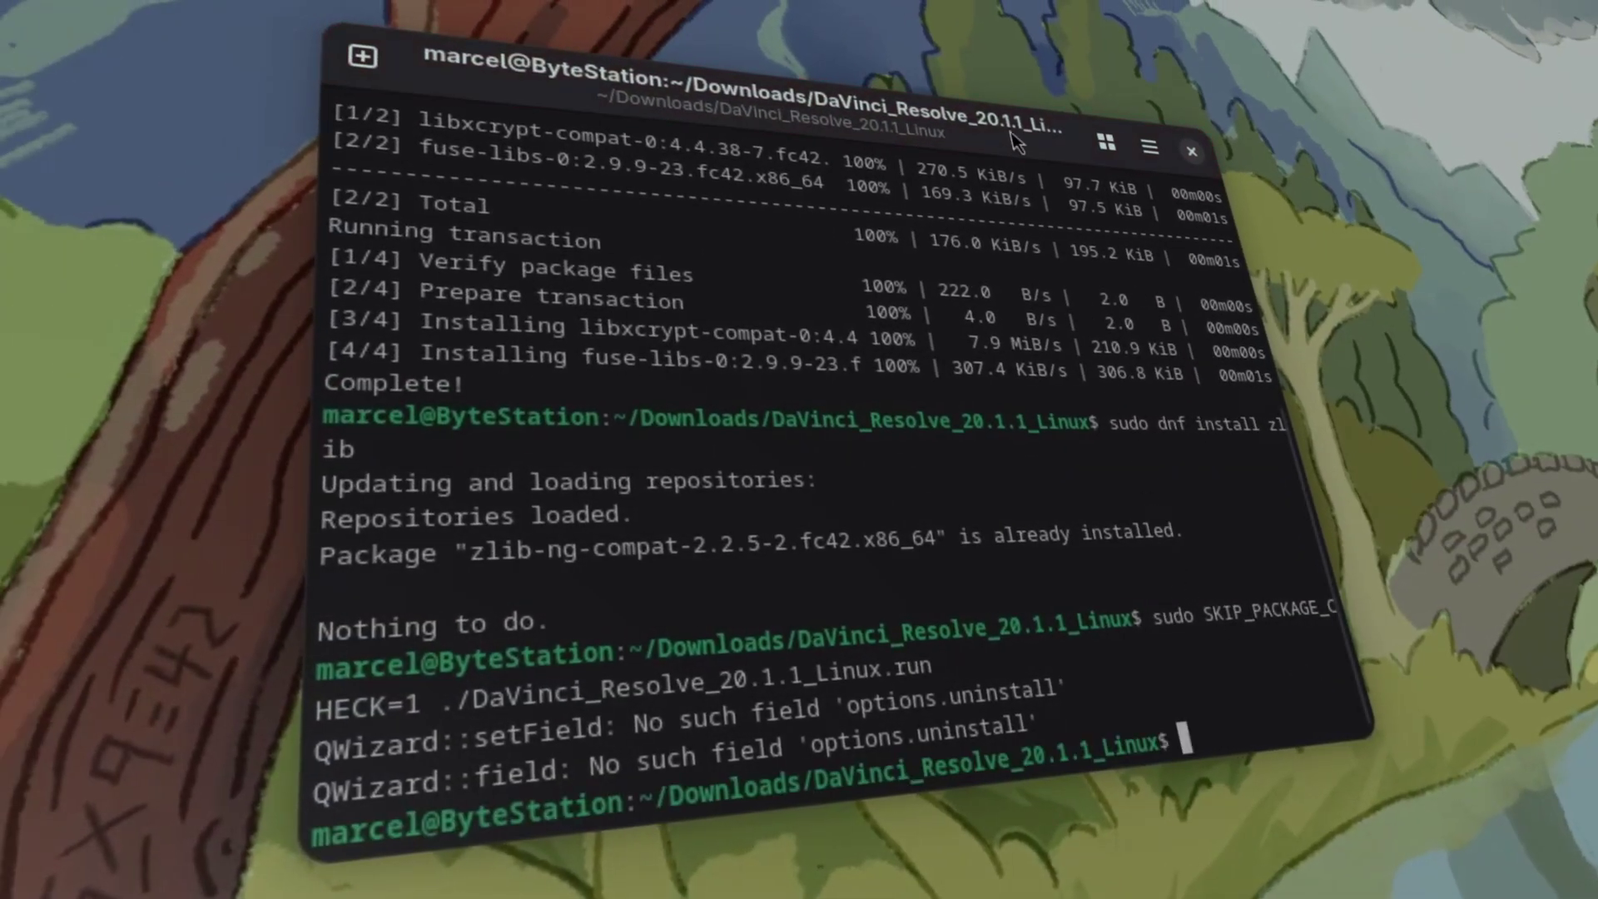
Step: In /opt/resolve/libs, create a disabled-libraries folder and move libglib* into it
text(cd )
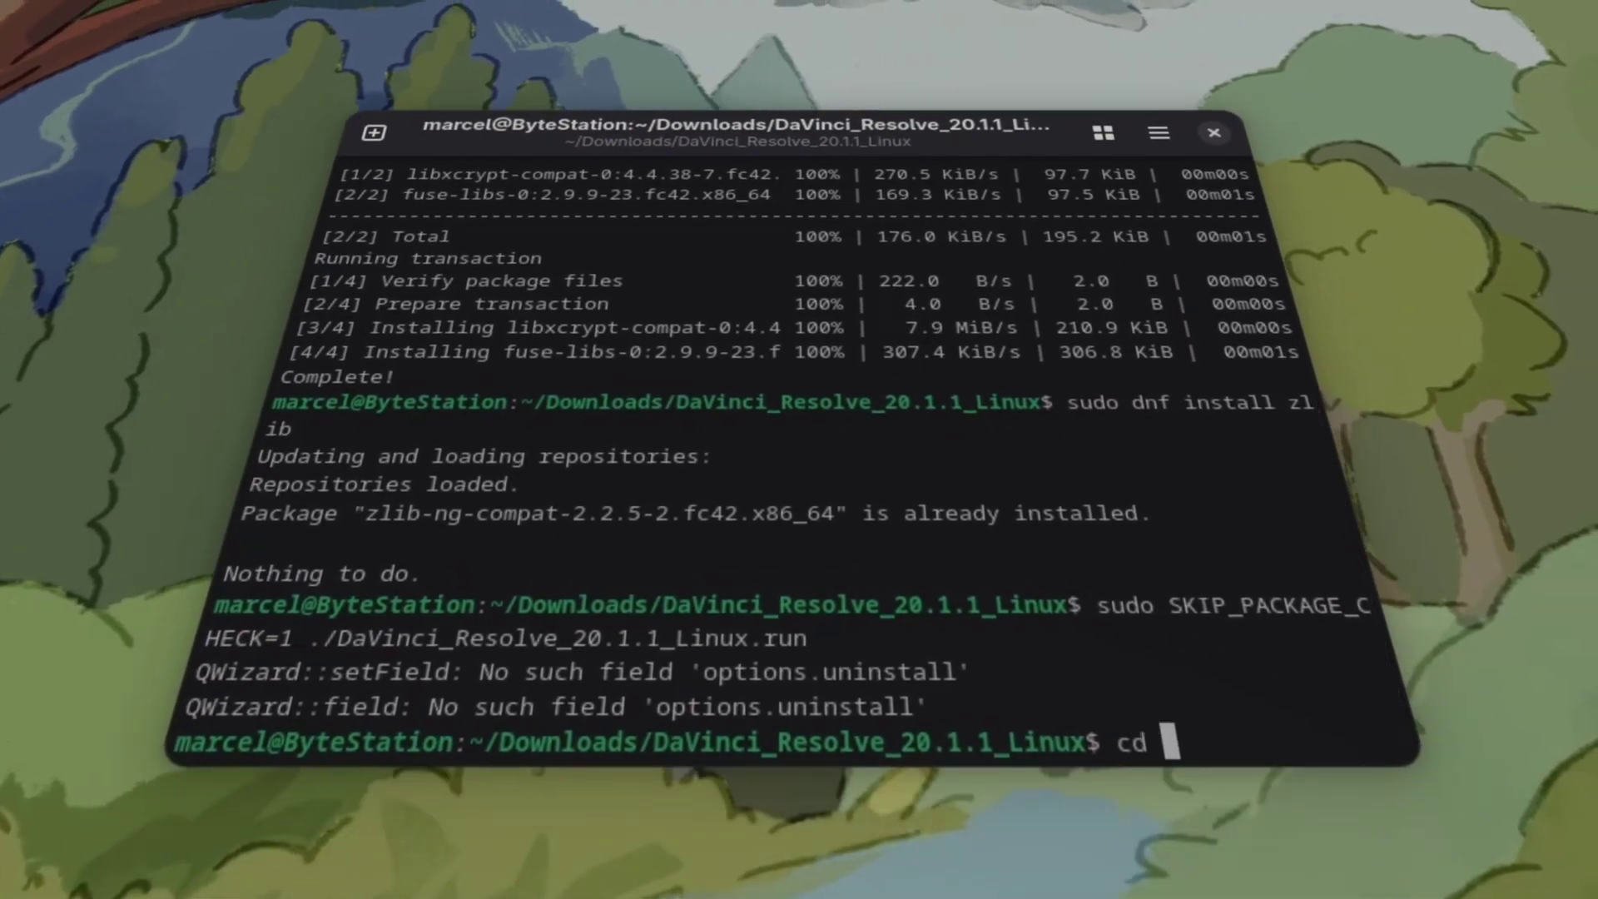
text(/op)
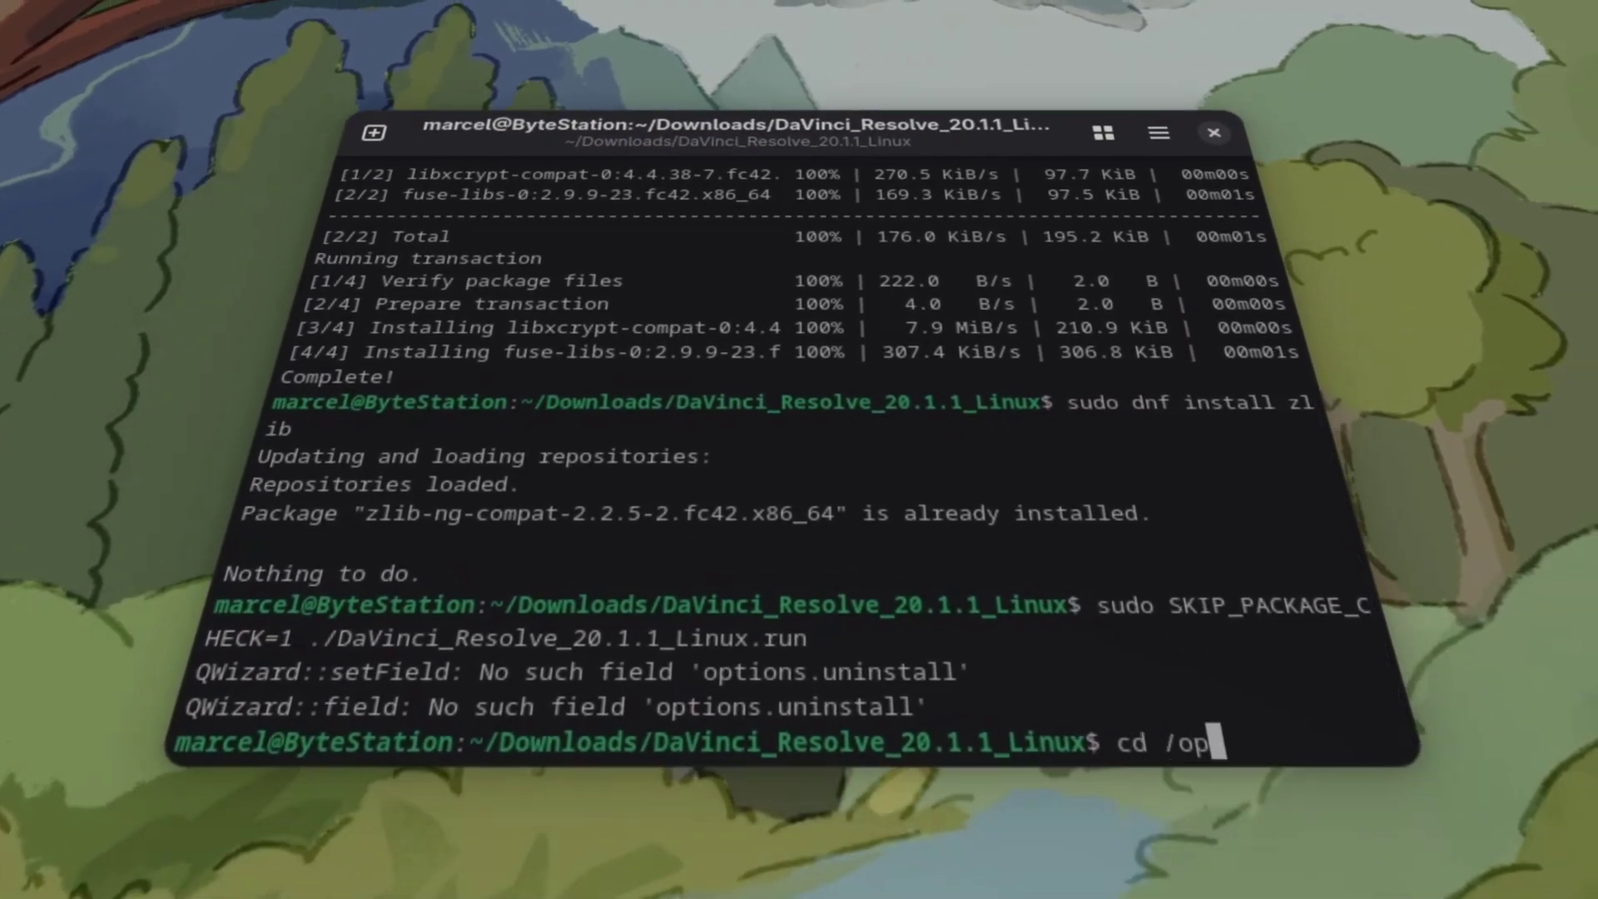
text(t/resolve/)
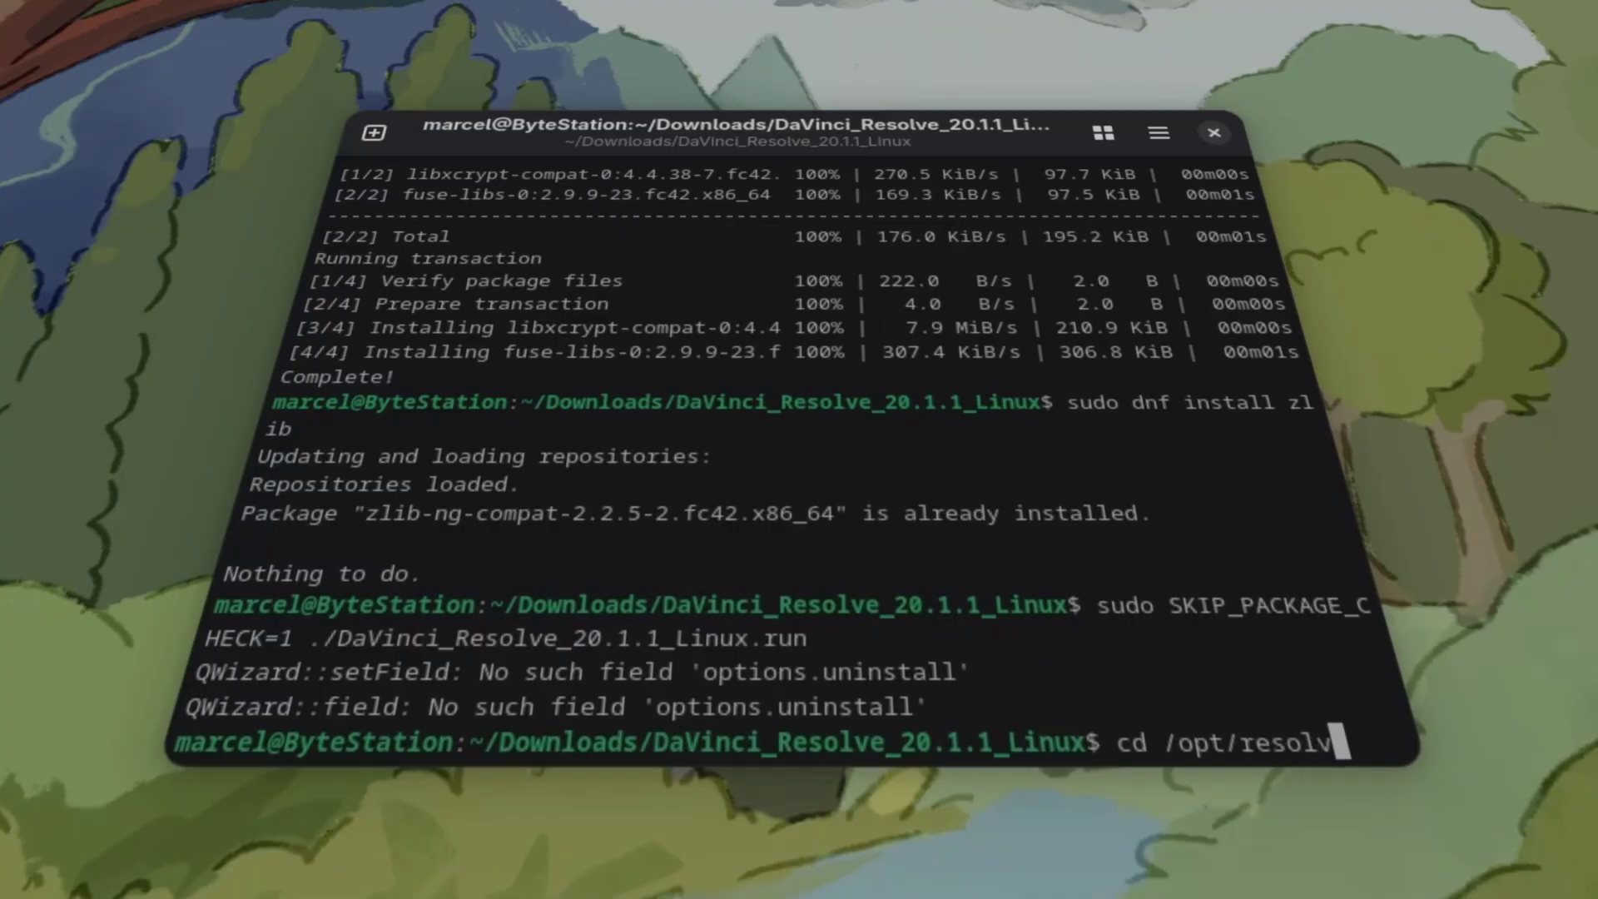
text(libs)
key(Return)
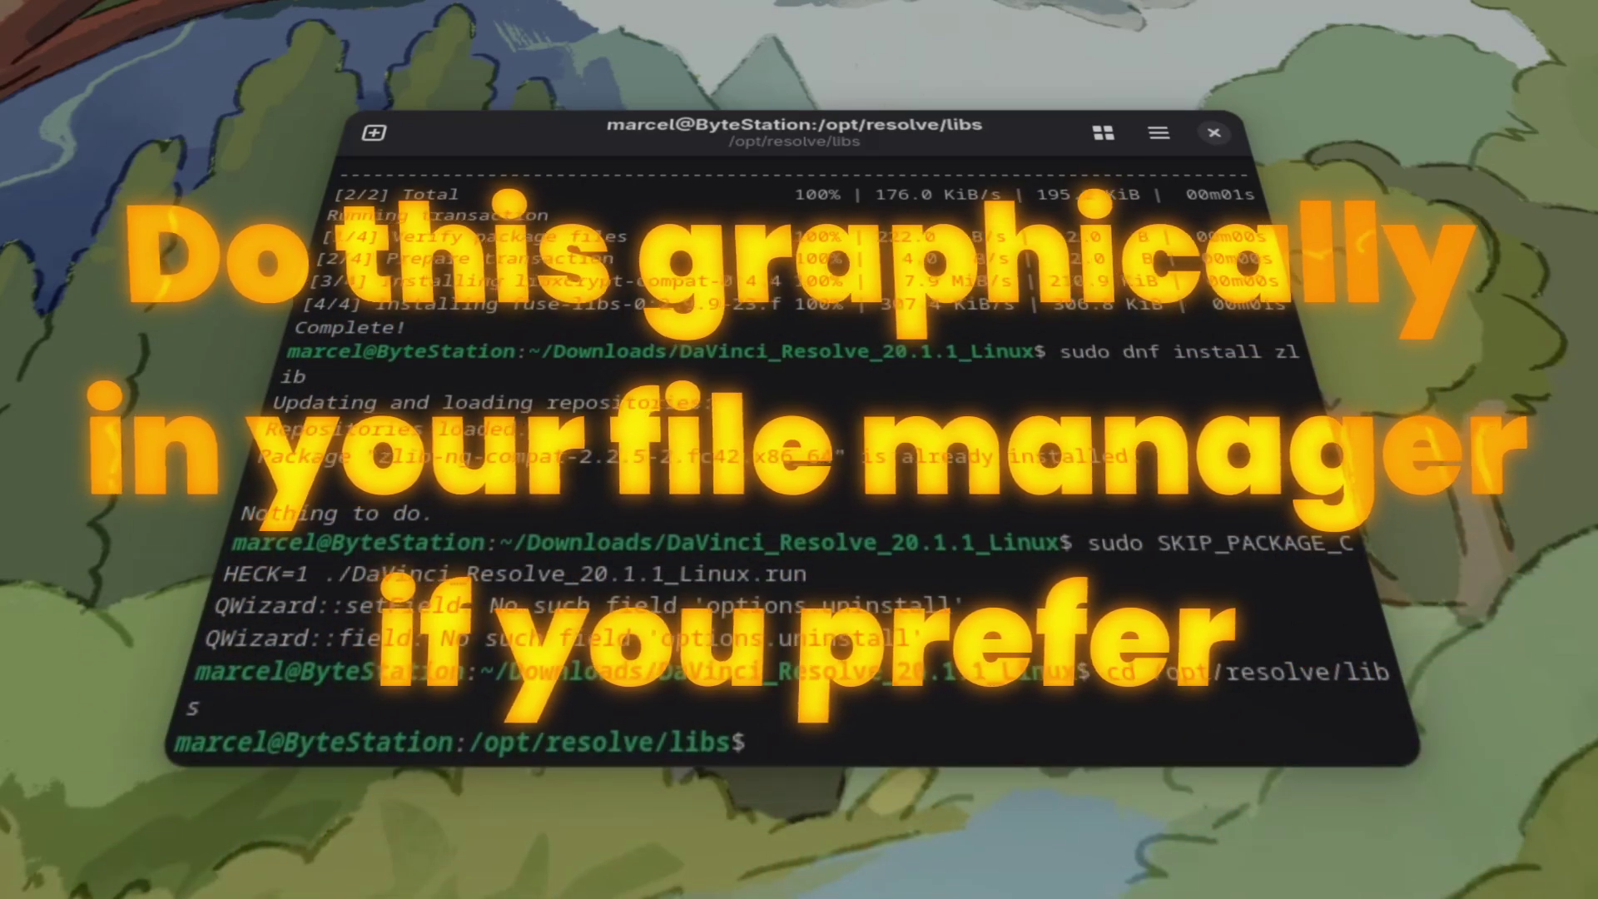
text(sud)
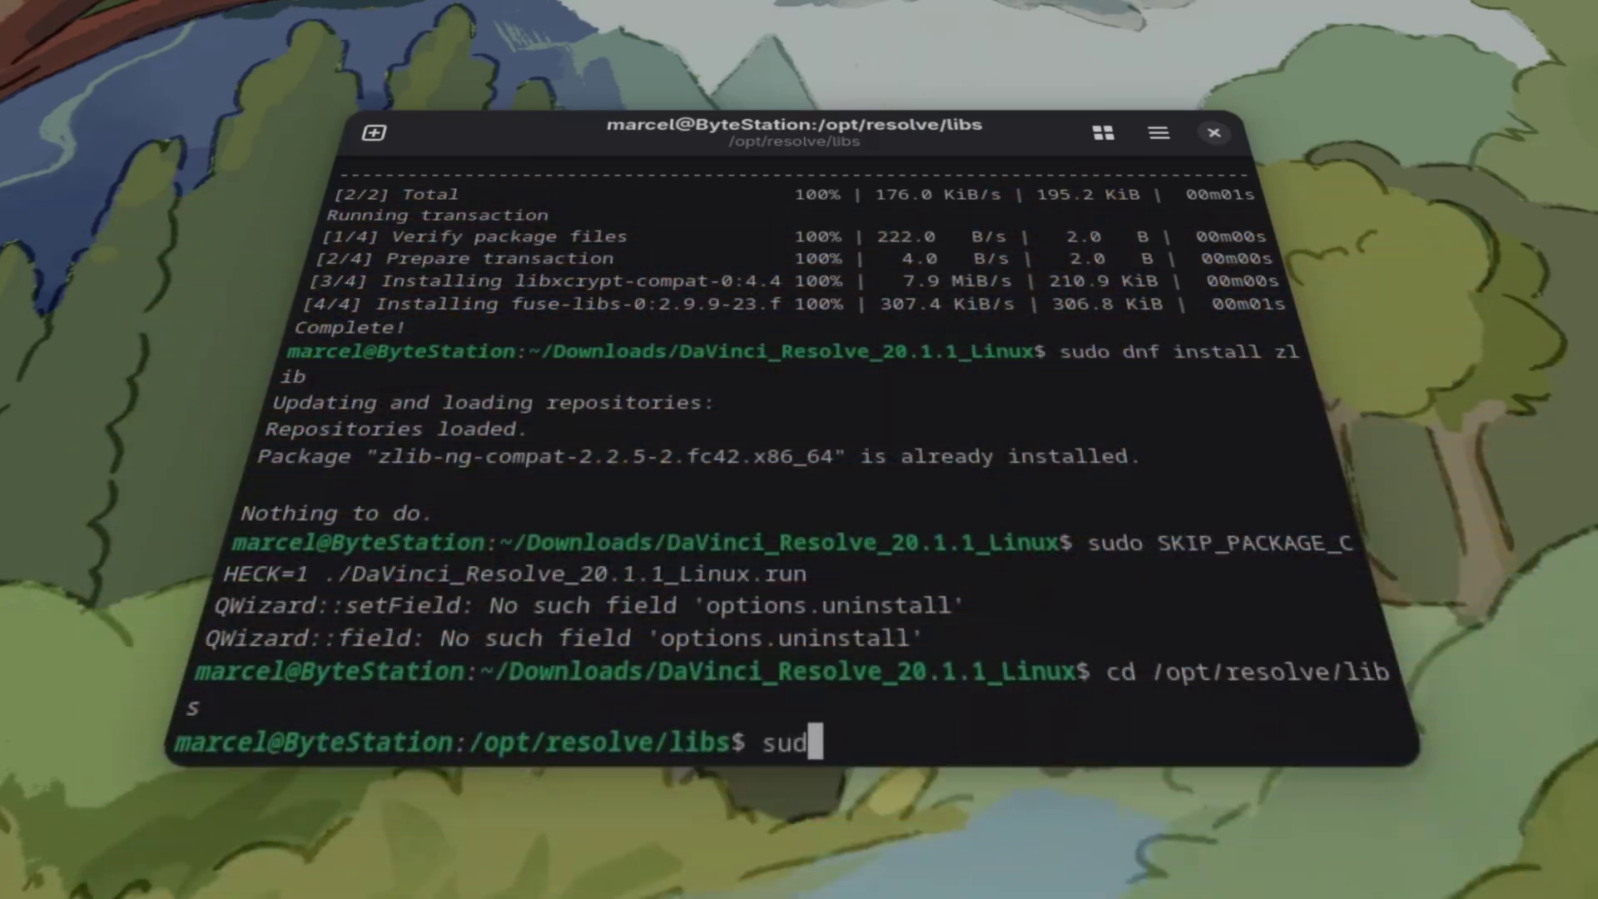
text(o mkdir )
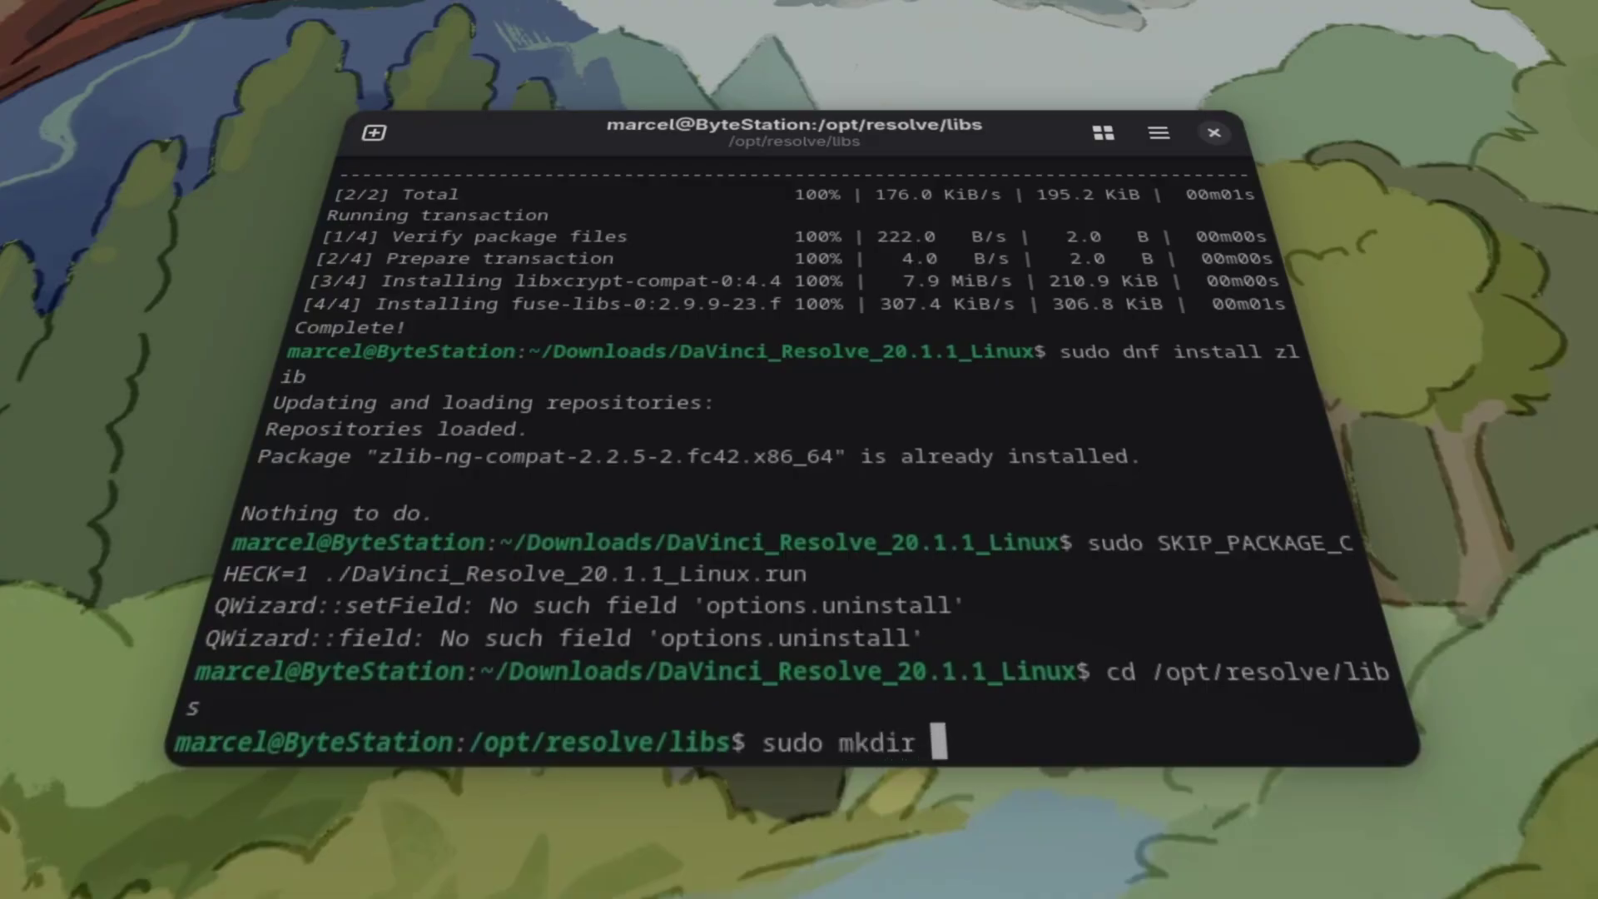
text(disabled-)
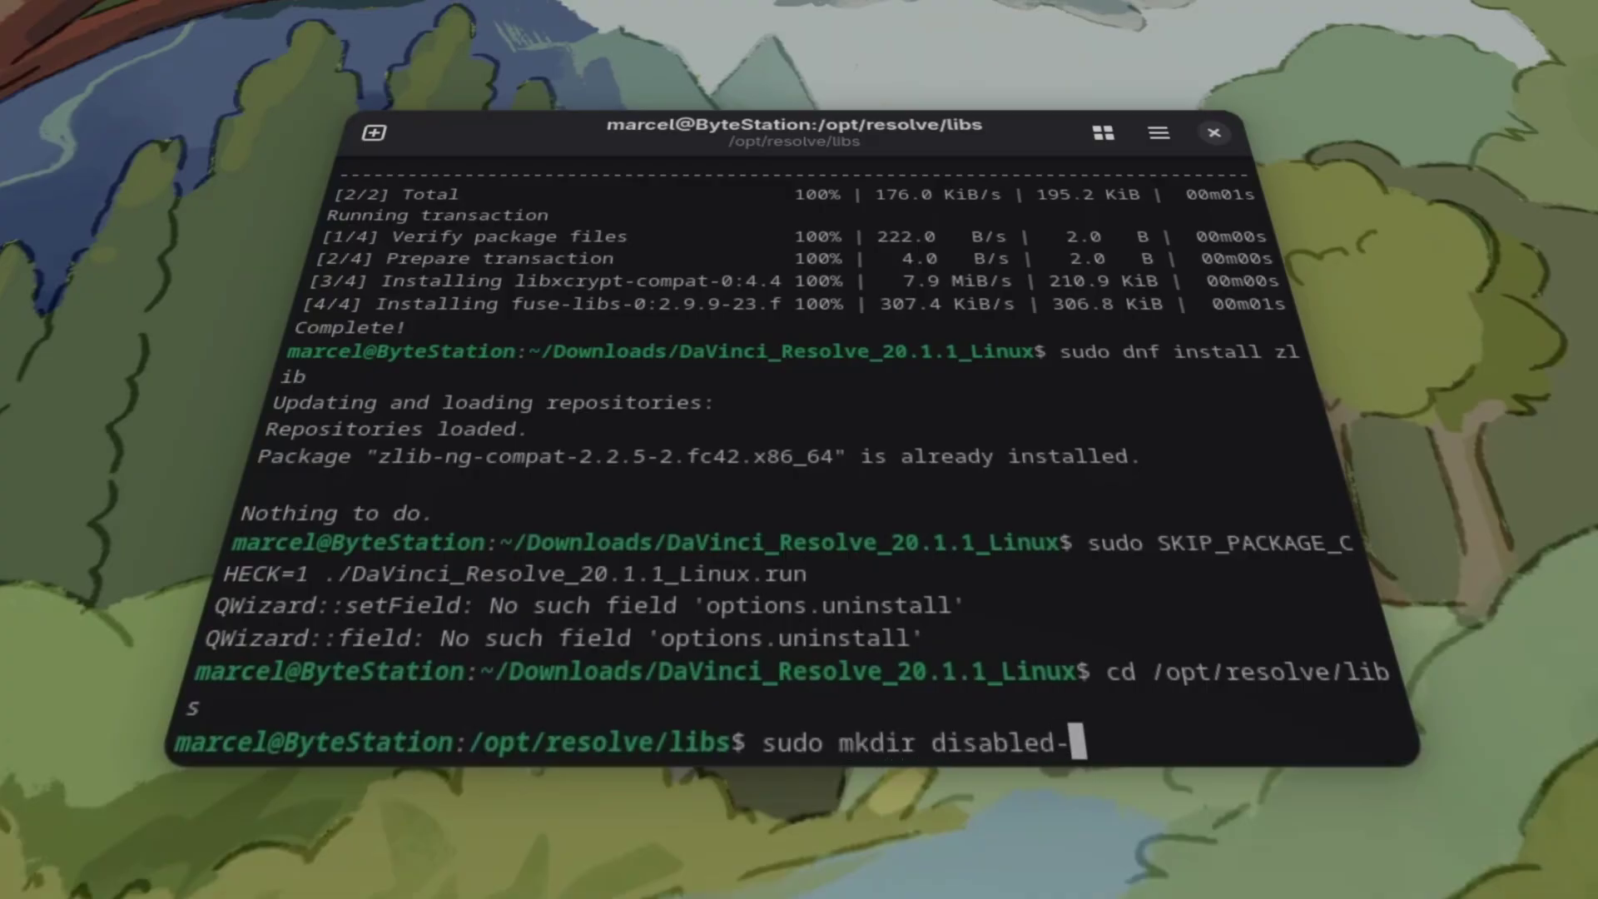
text(libraries)
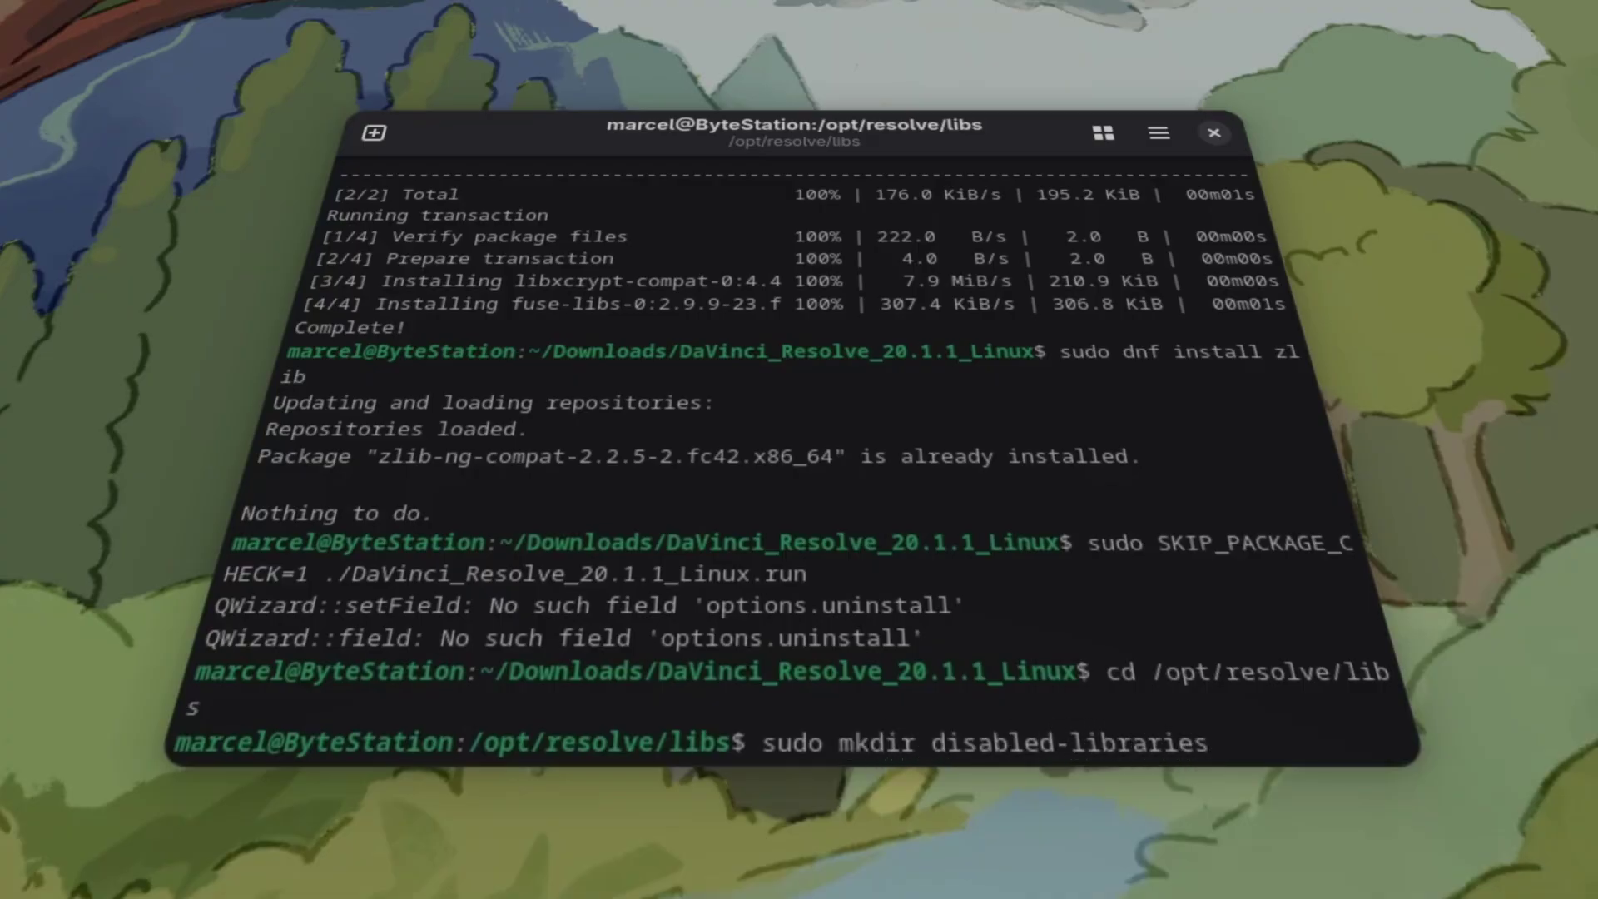
key(Return)
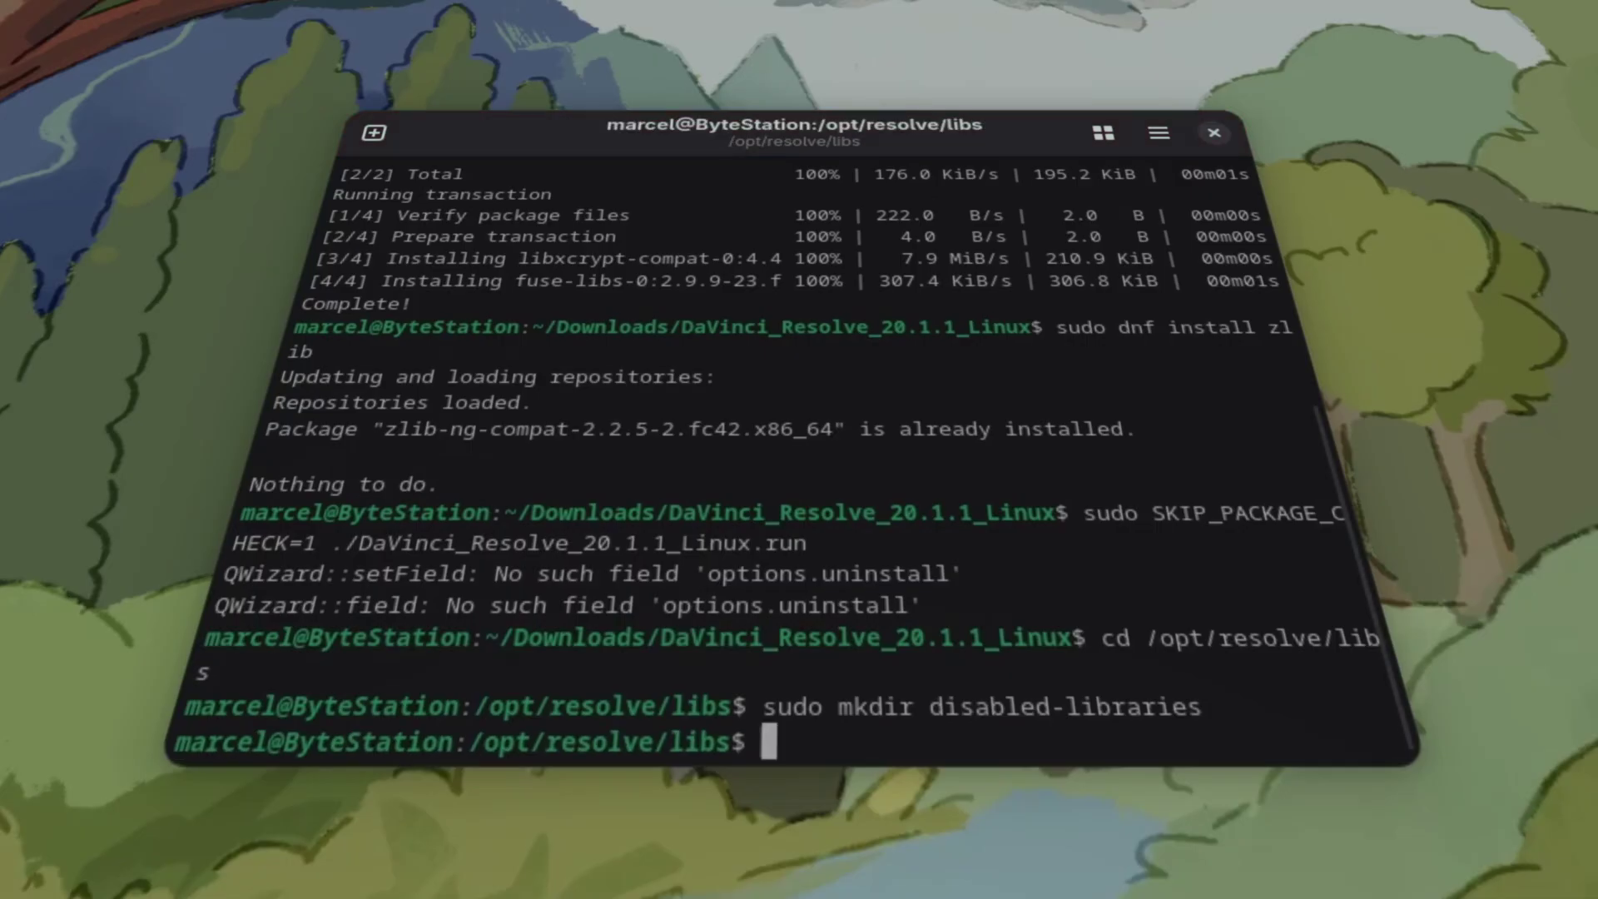
text(sudo mv )
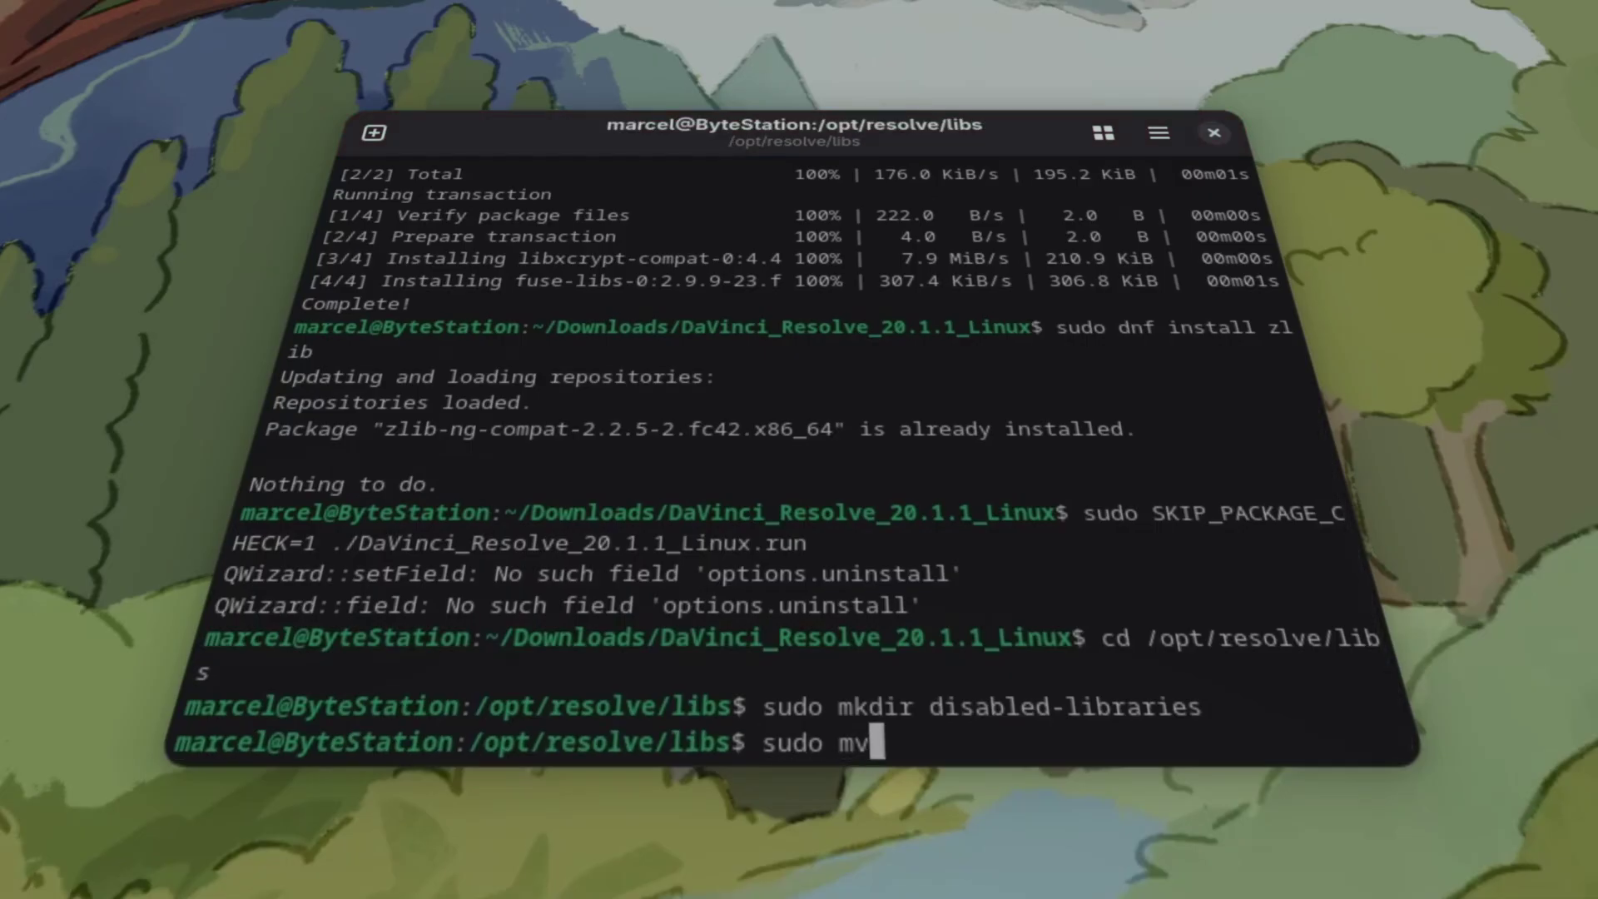
text(lib)
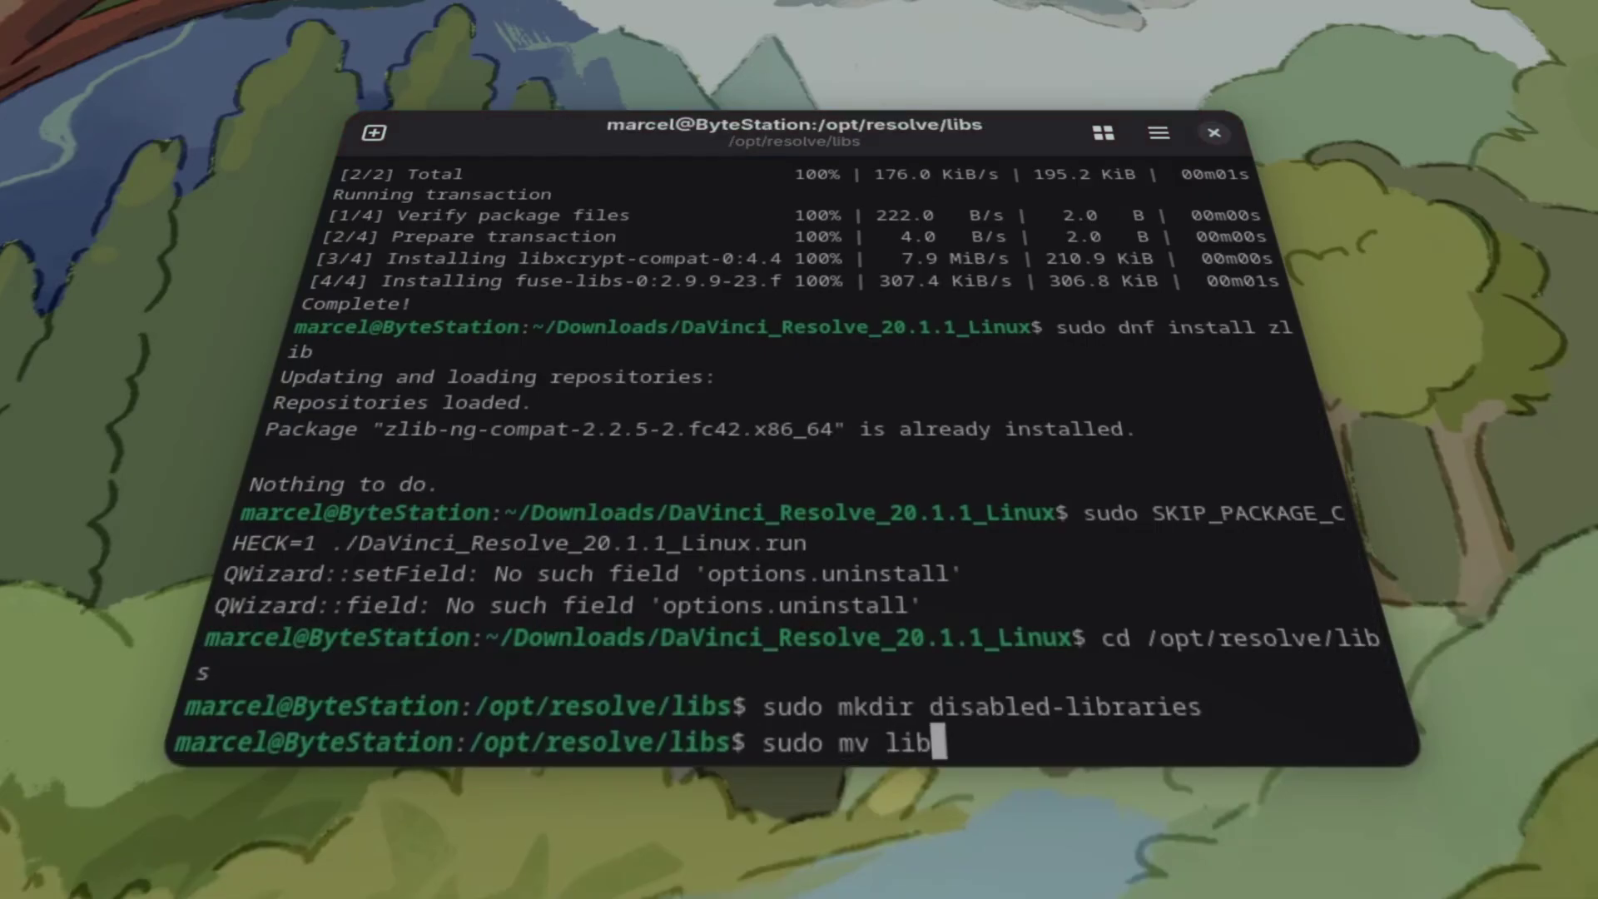
text(glib* )
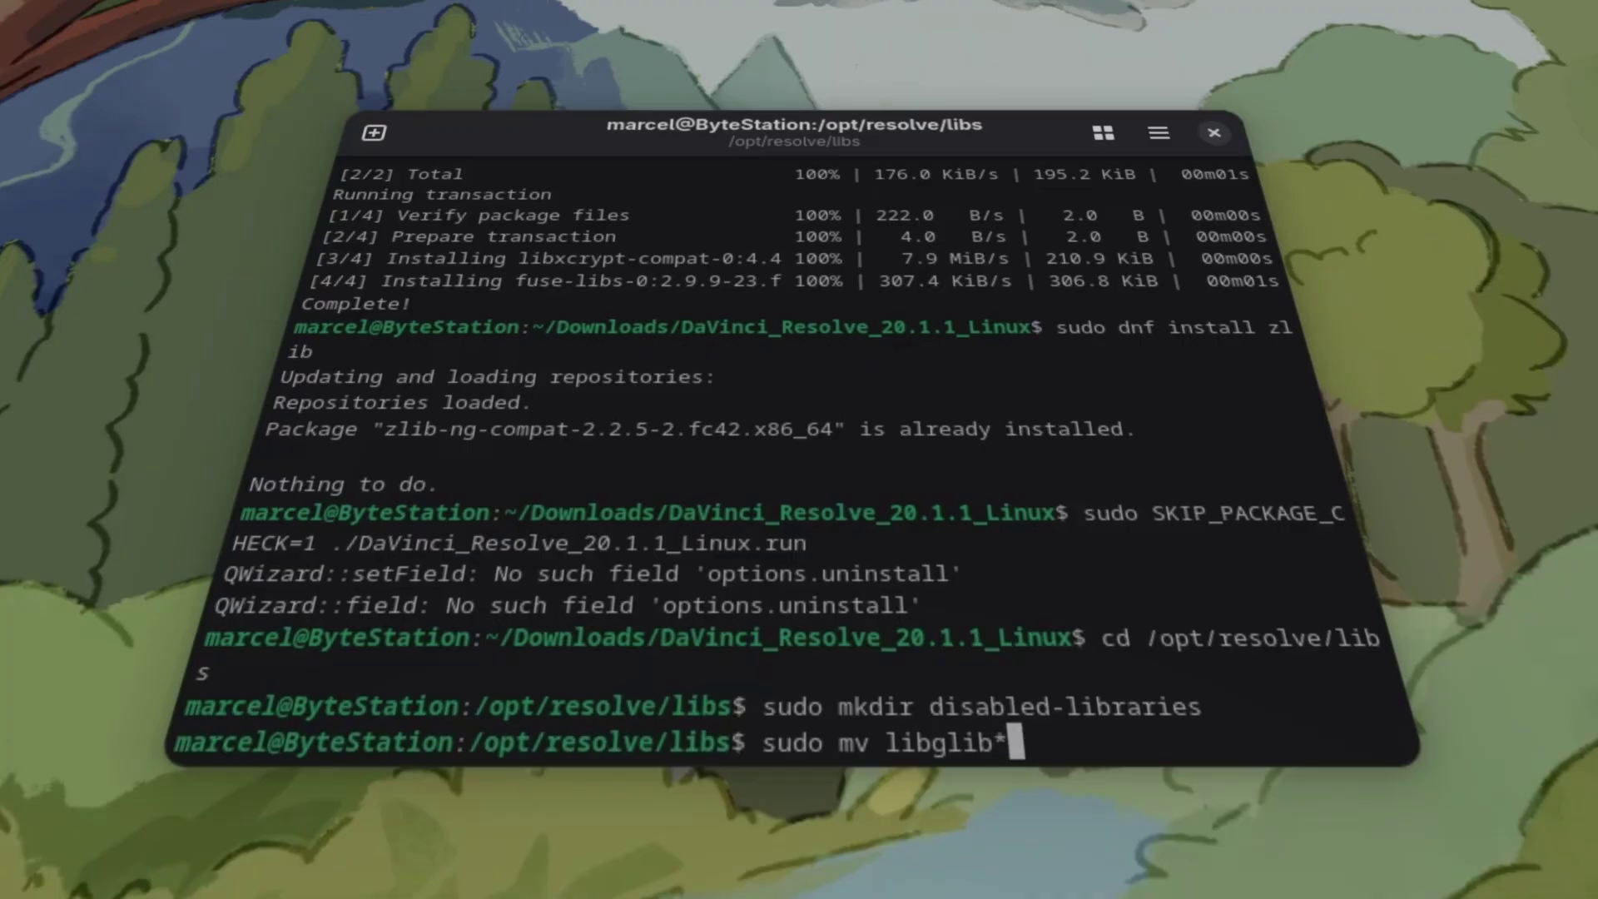
text(dis)
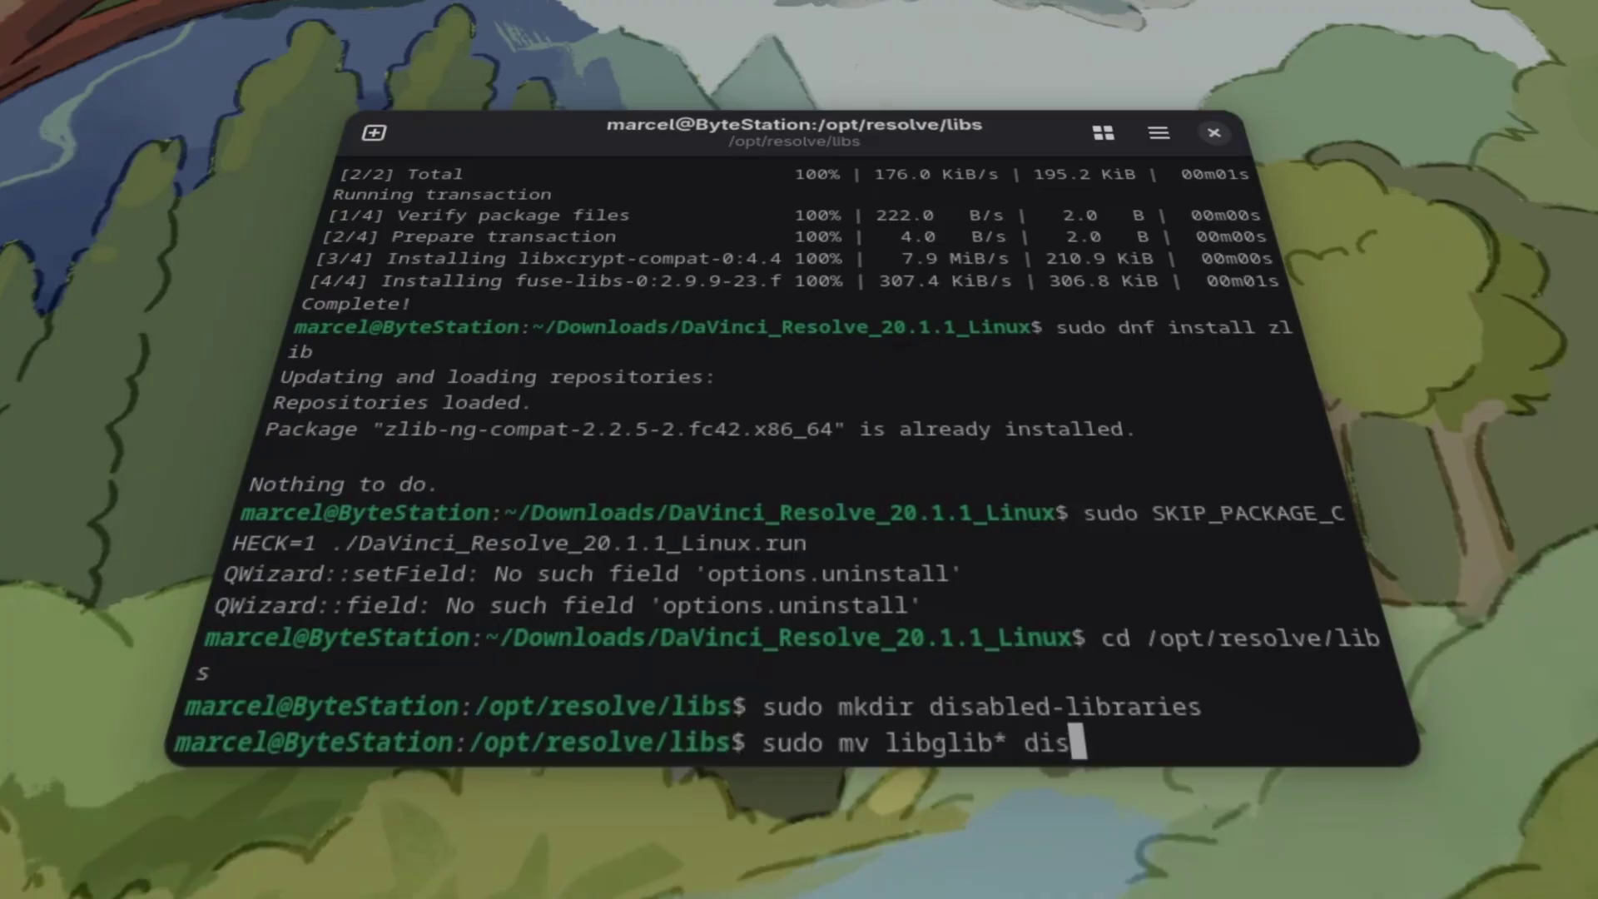
text(abled-libraries)
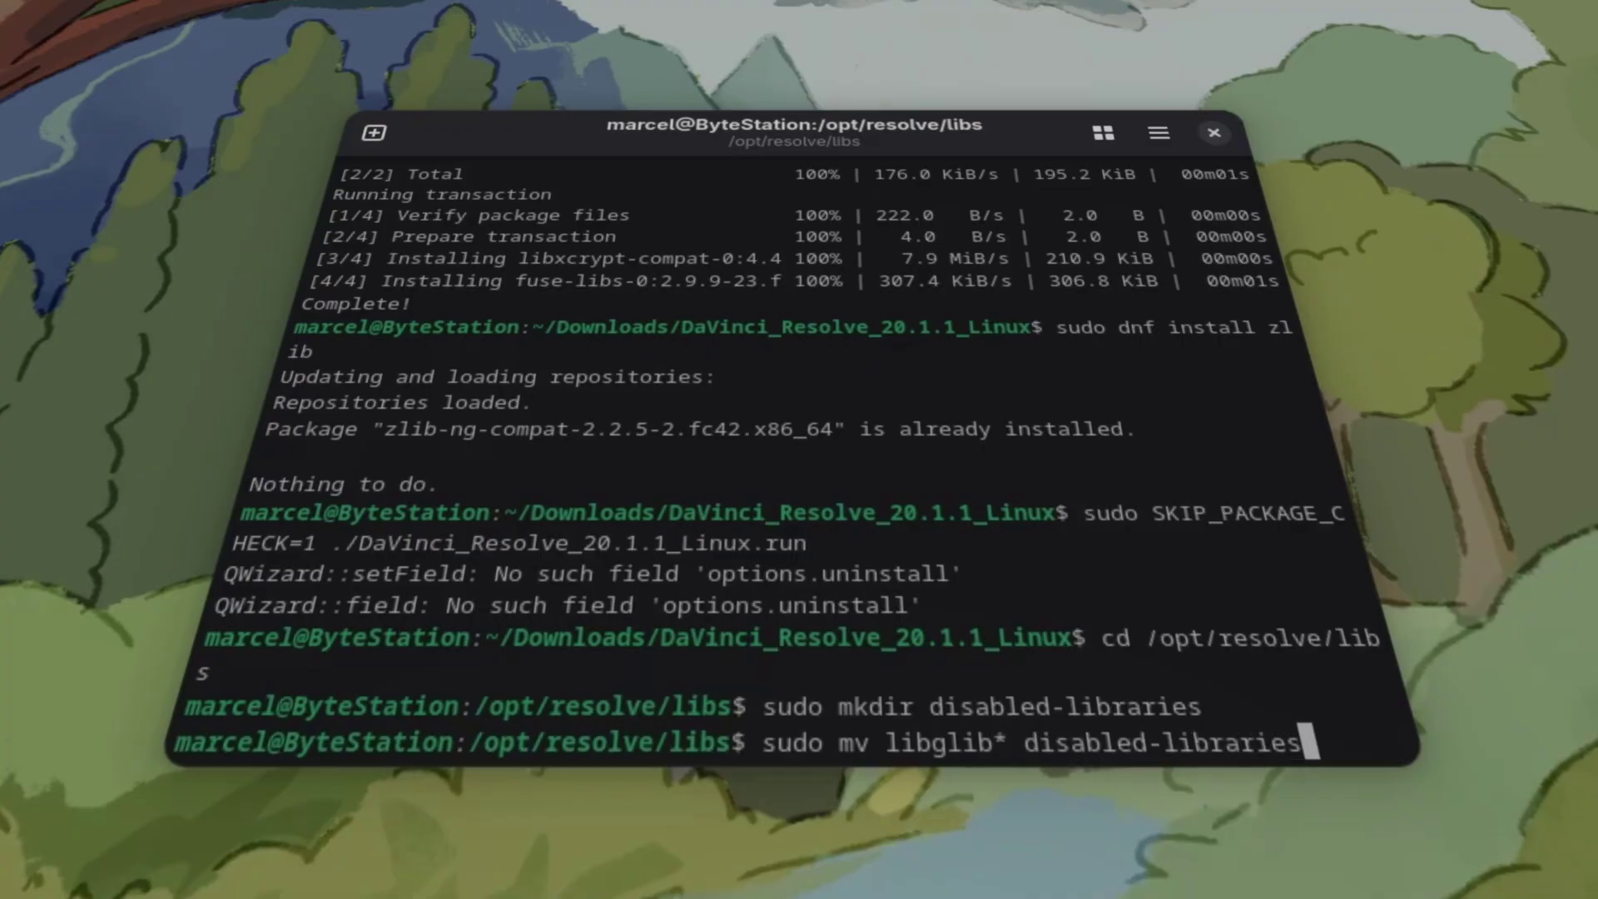
key(Return)
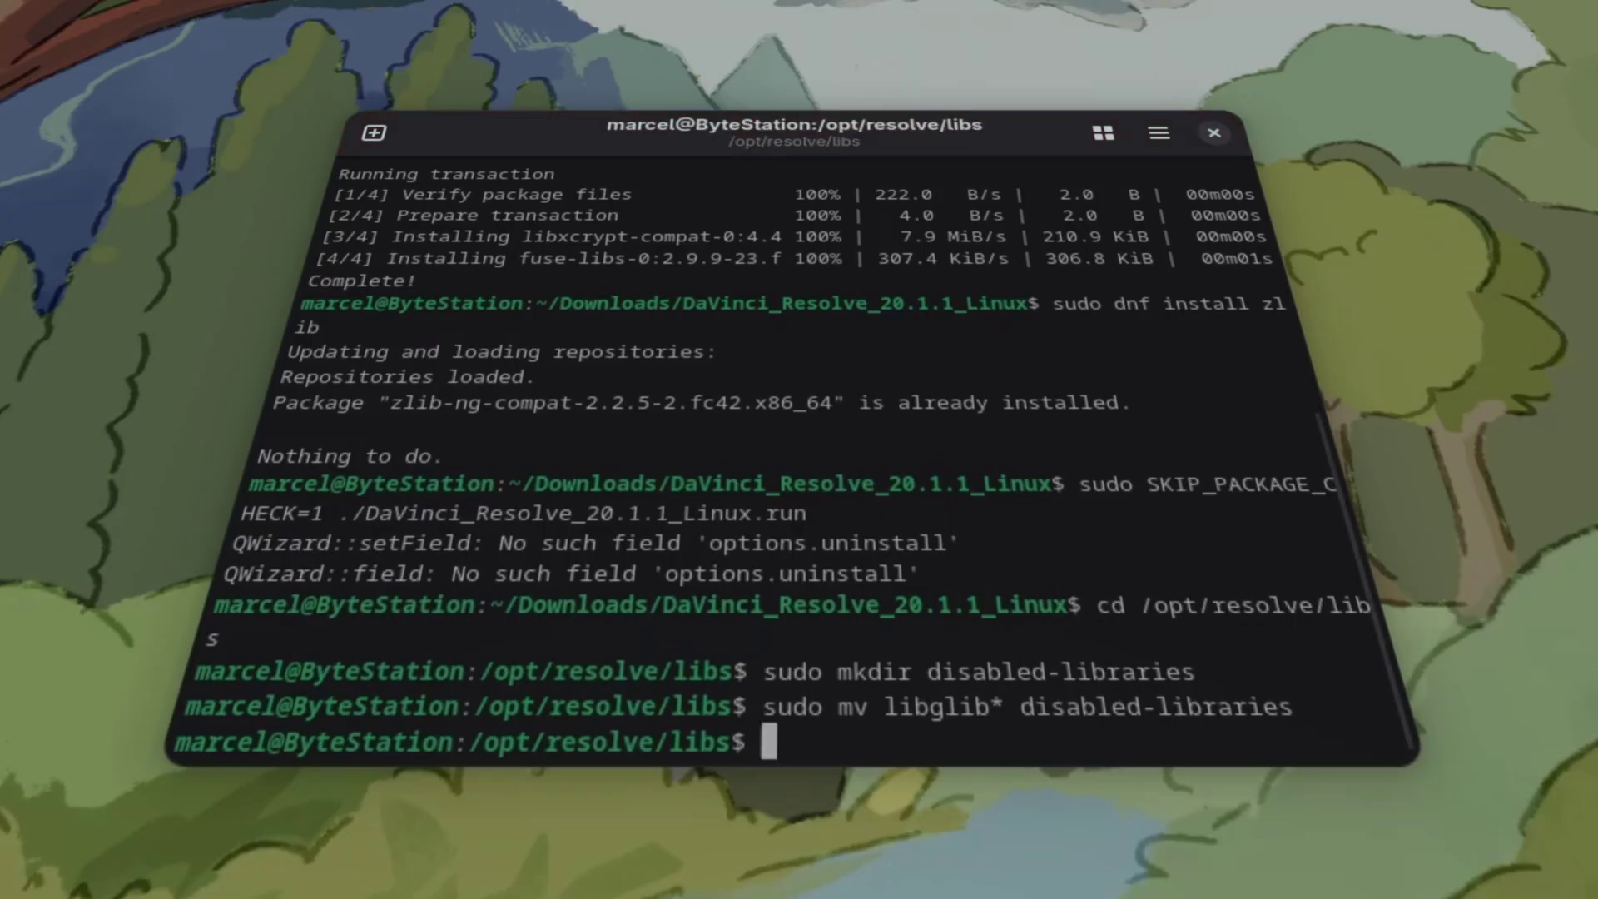
Step: Move libgio* and libgmodule* into disabled-libraries by editing the recalled mv command
key(Up)
key(Left)
key(Left)
key(Left)
key(Left)
key(Left)
key(Left)
key(Left)
key(Left)
key(Left)
key(Left)
key(Left)
key(Left)
key(Left)
key(Left)
key(Left)
key(Left)
key(Left)
key(Left)
key(Left)
key(Left)
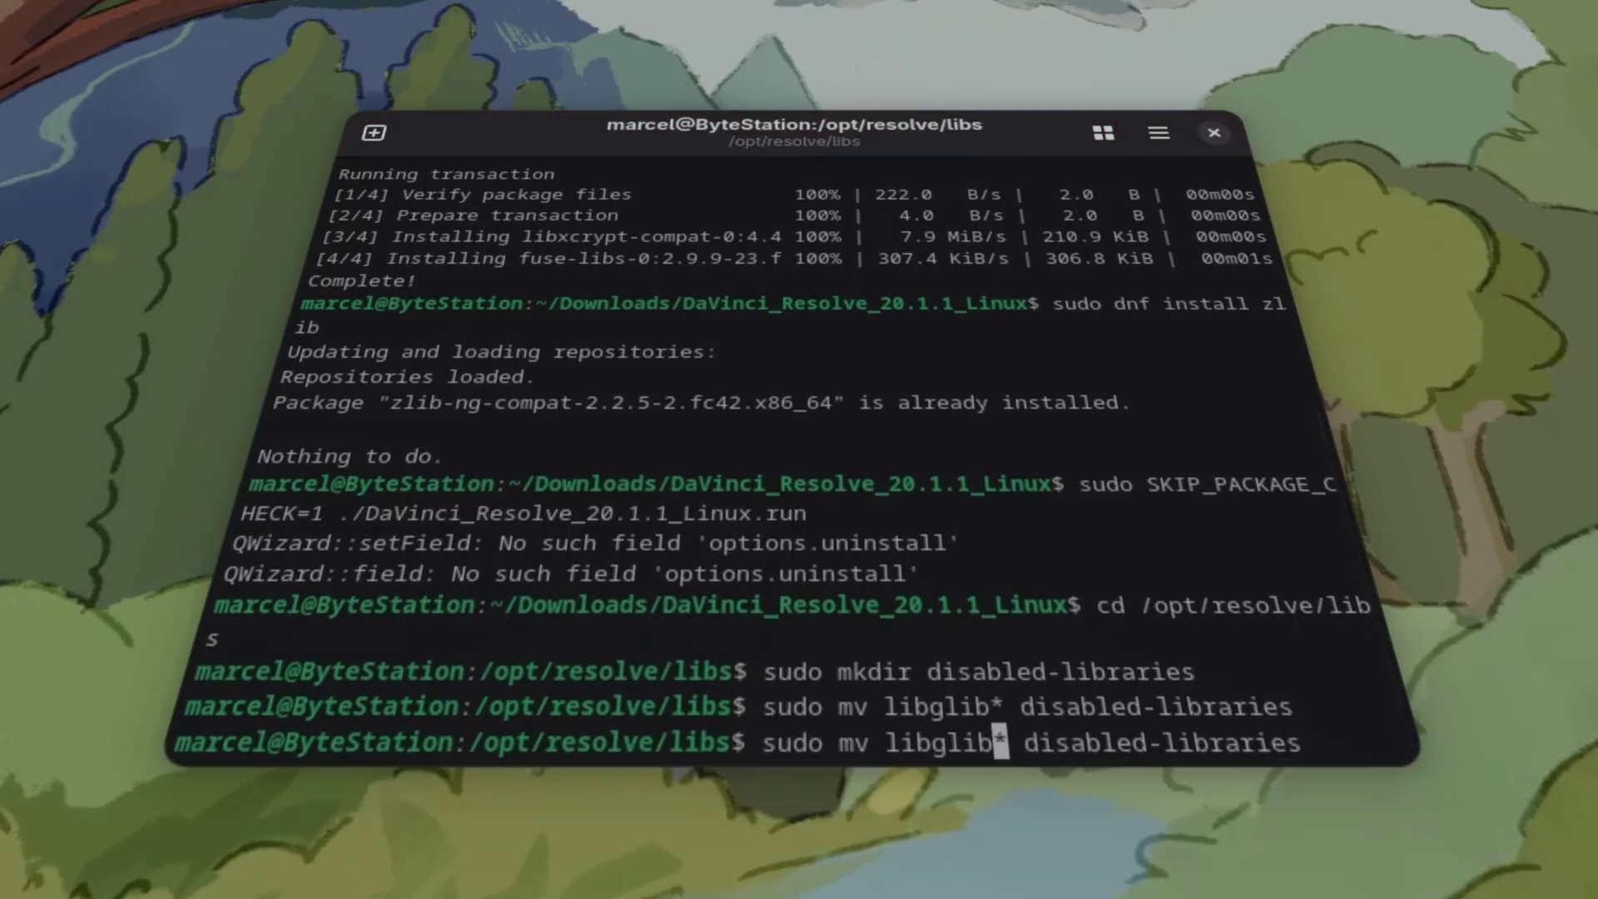
key(BackSpace)
key(BackSpace)
key(BackSpace)
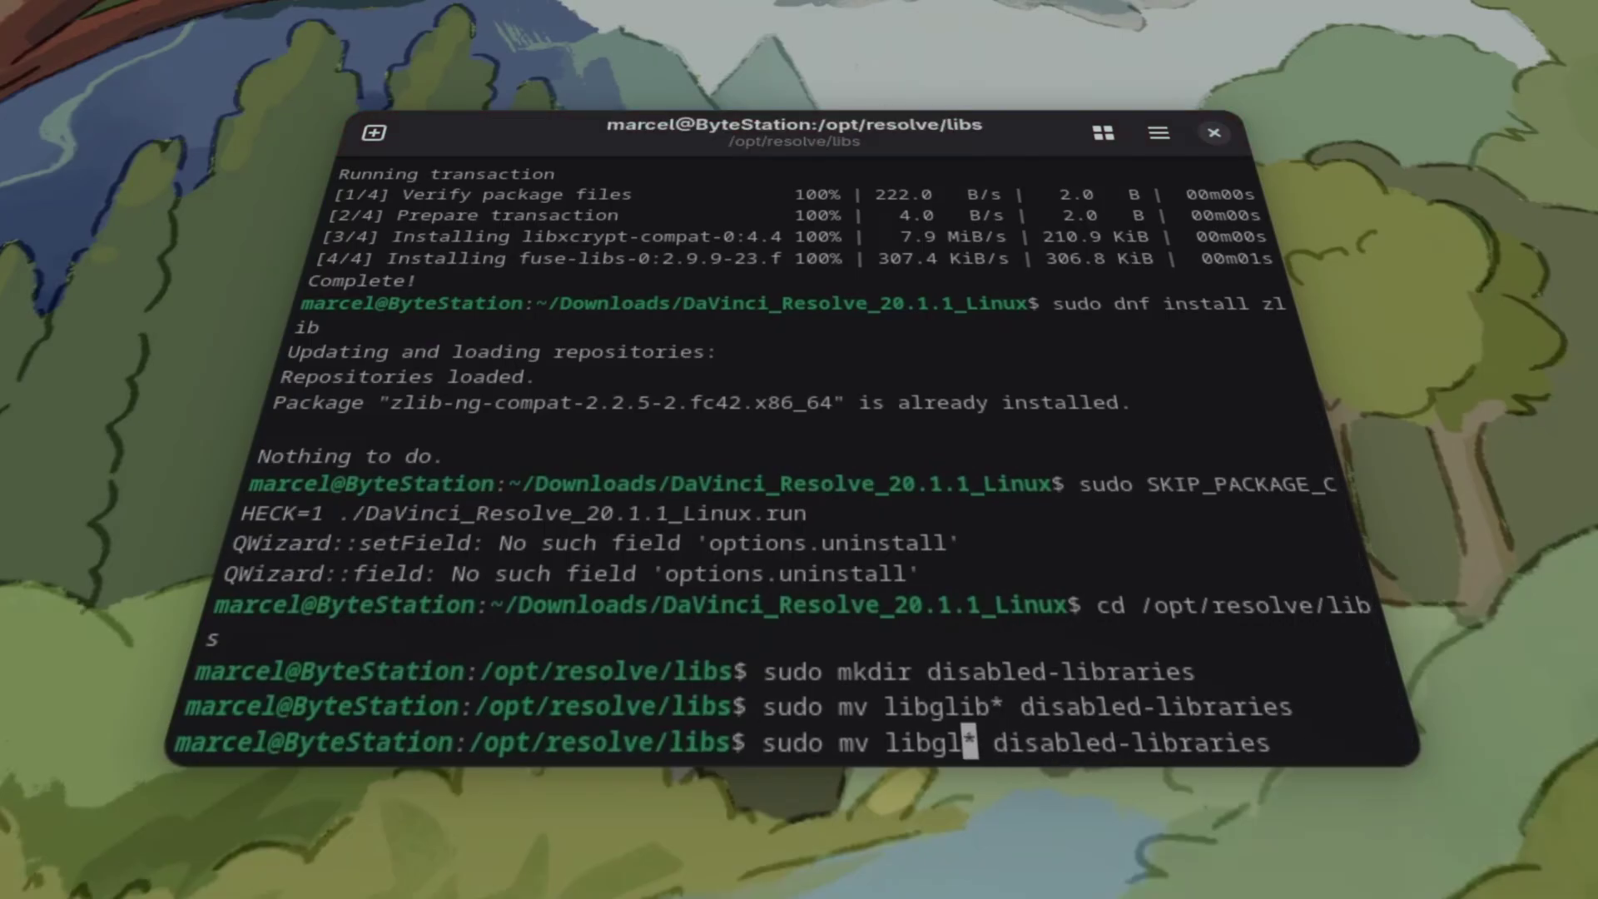
text(io)
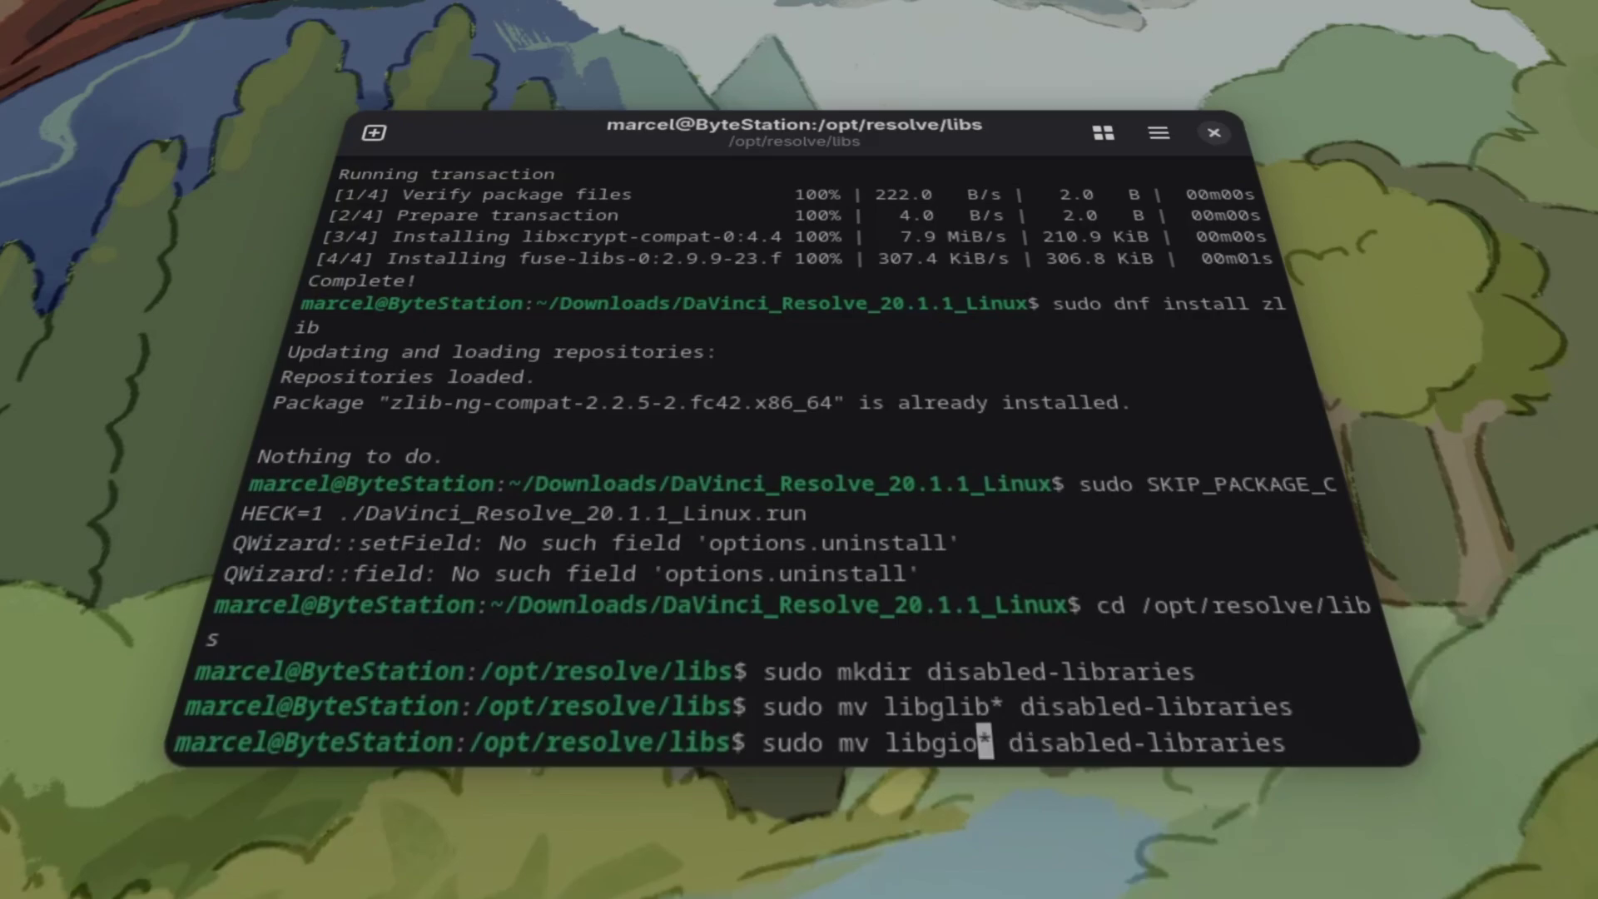
key(Return)
key(Up)
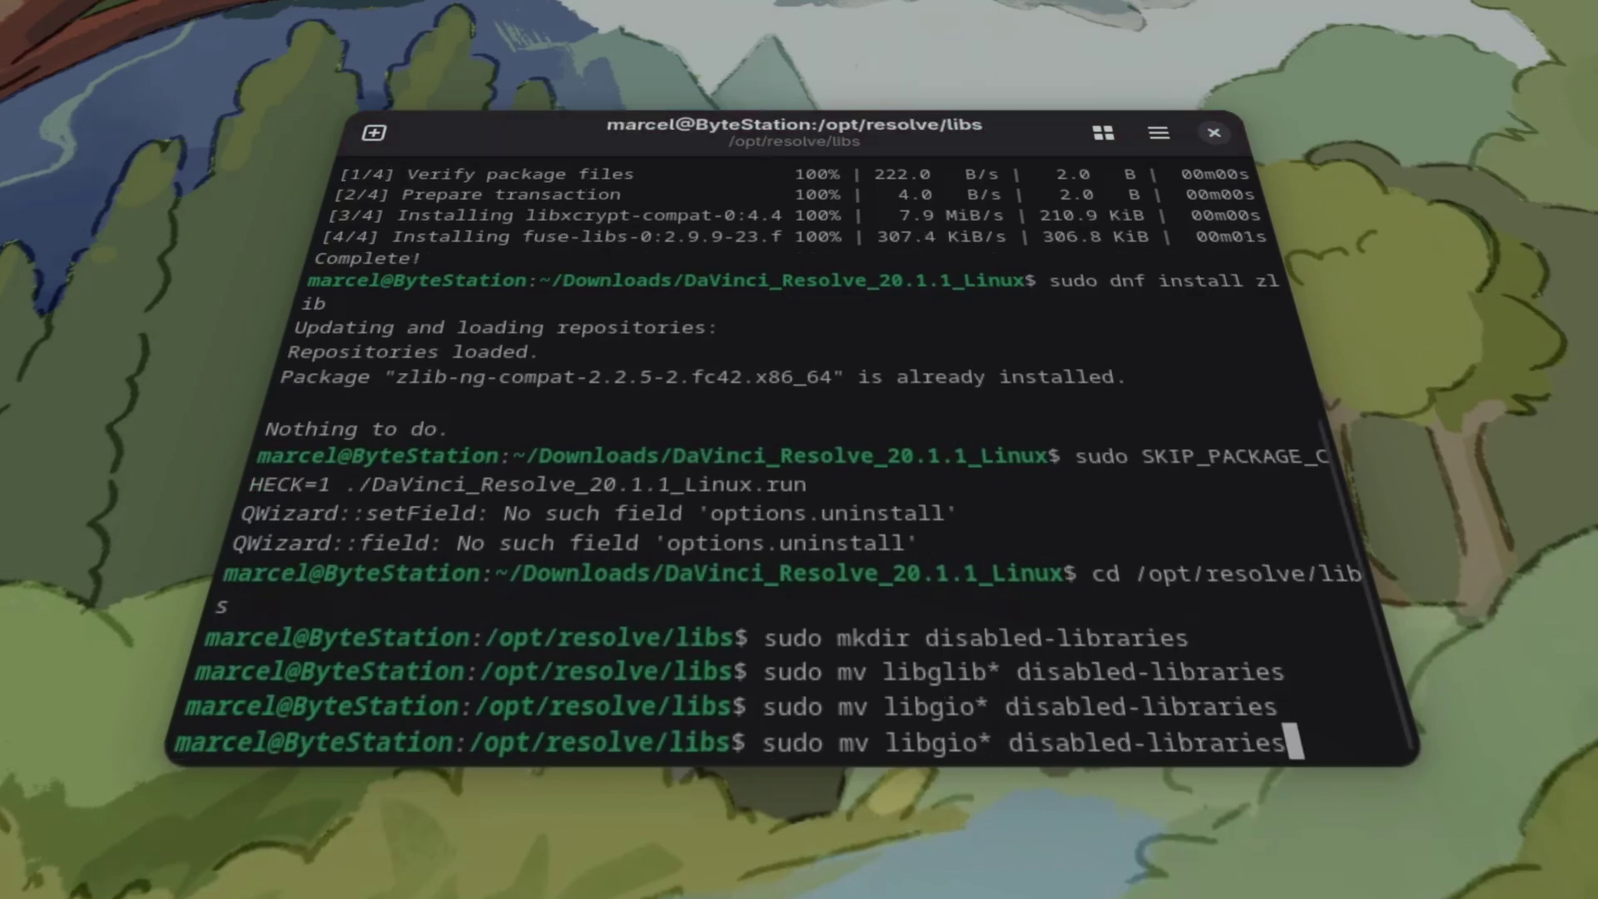
key(Left)
key(Left)
key(Left)
key(Left)
key(Left)
key(Left)
key(Left)
key(Left)
key(Left)
key(Left)
key(Left)
key(Left)
key(Left)
key(Left)
key(Left)
key(Left)
key(Left)
key(Left)
key(Left)
key(Left)
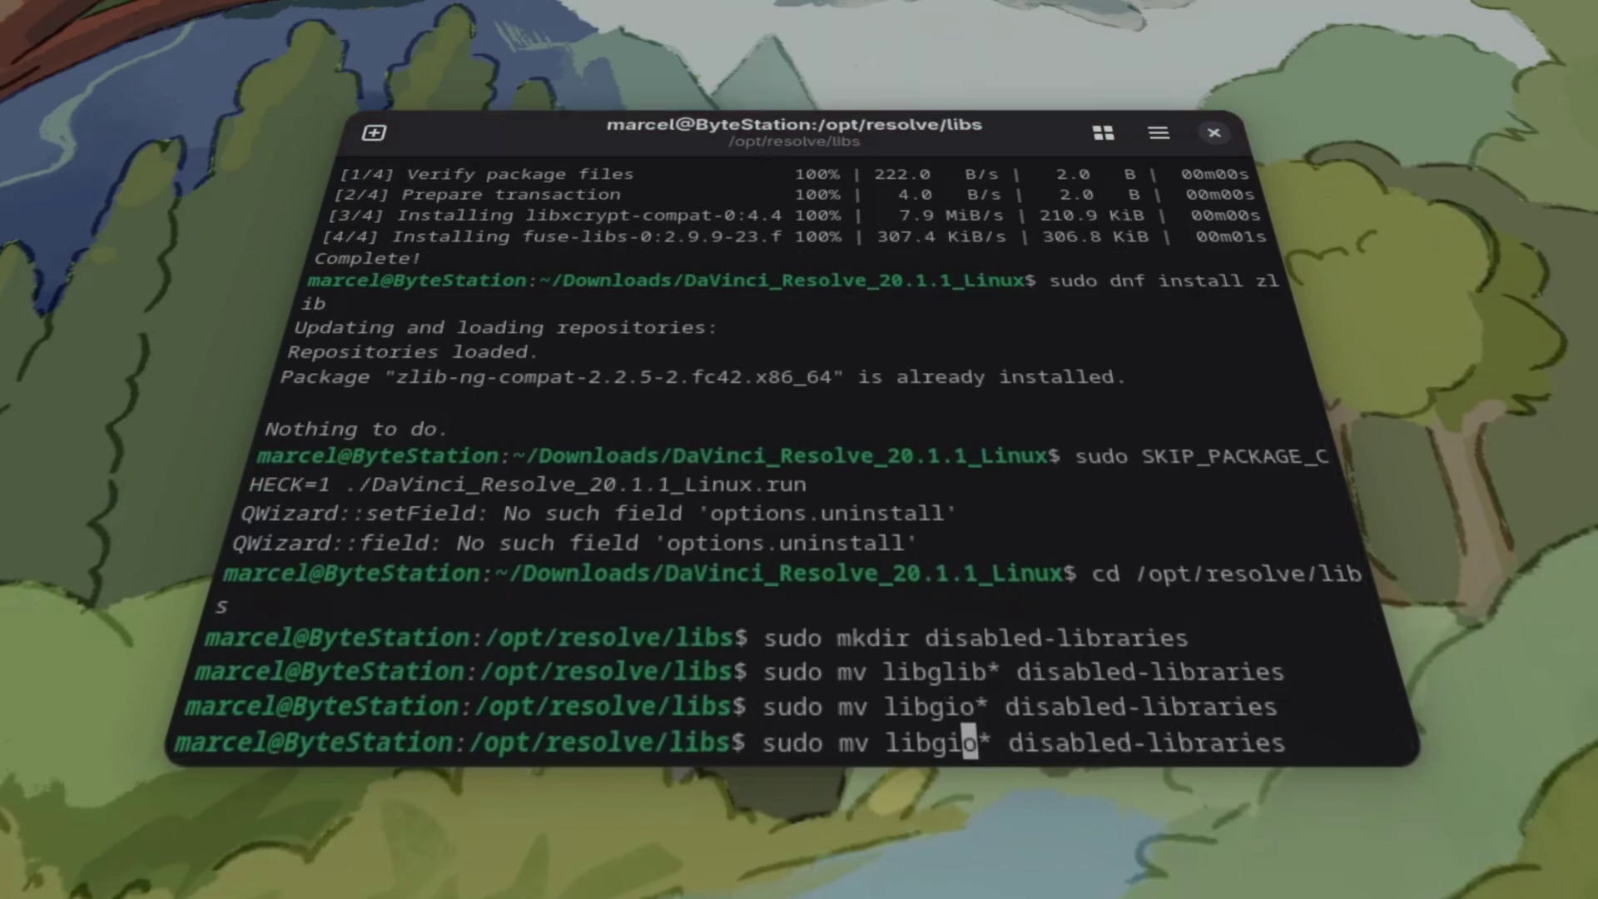
key(BackSpace)
key(BackSpace)
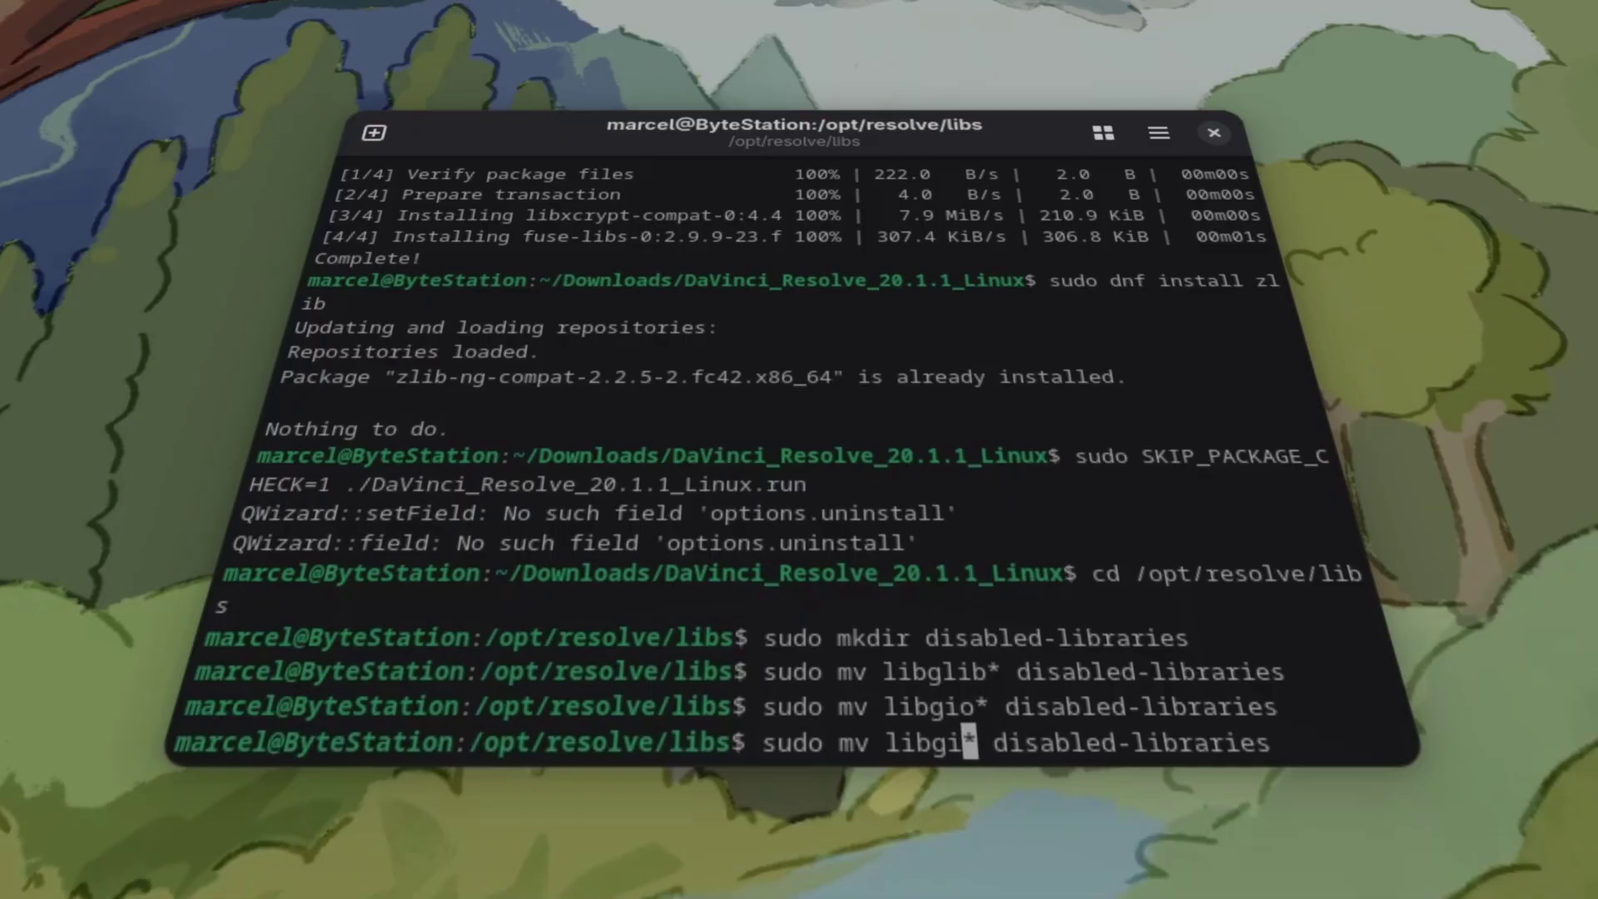
text(module)
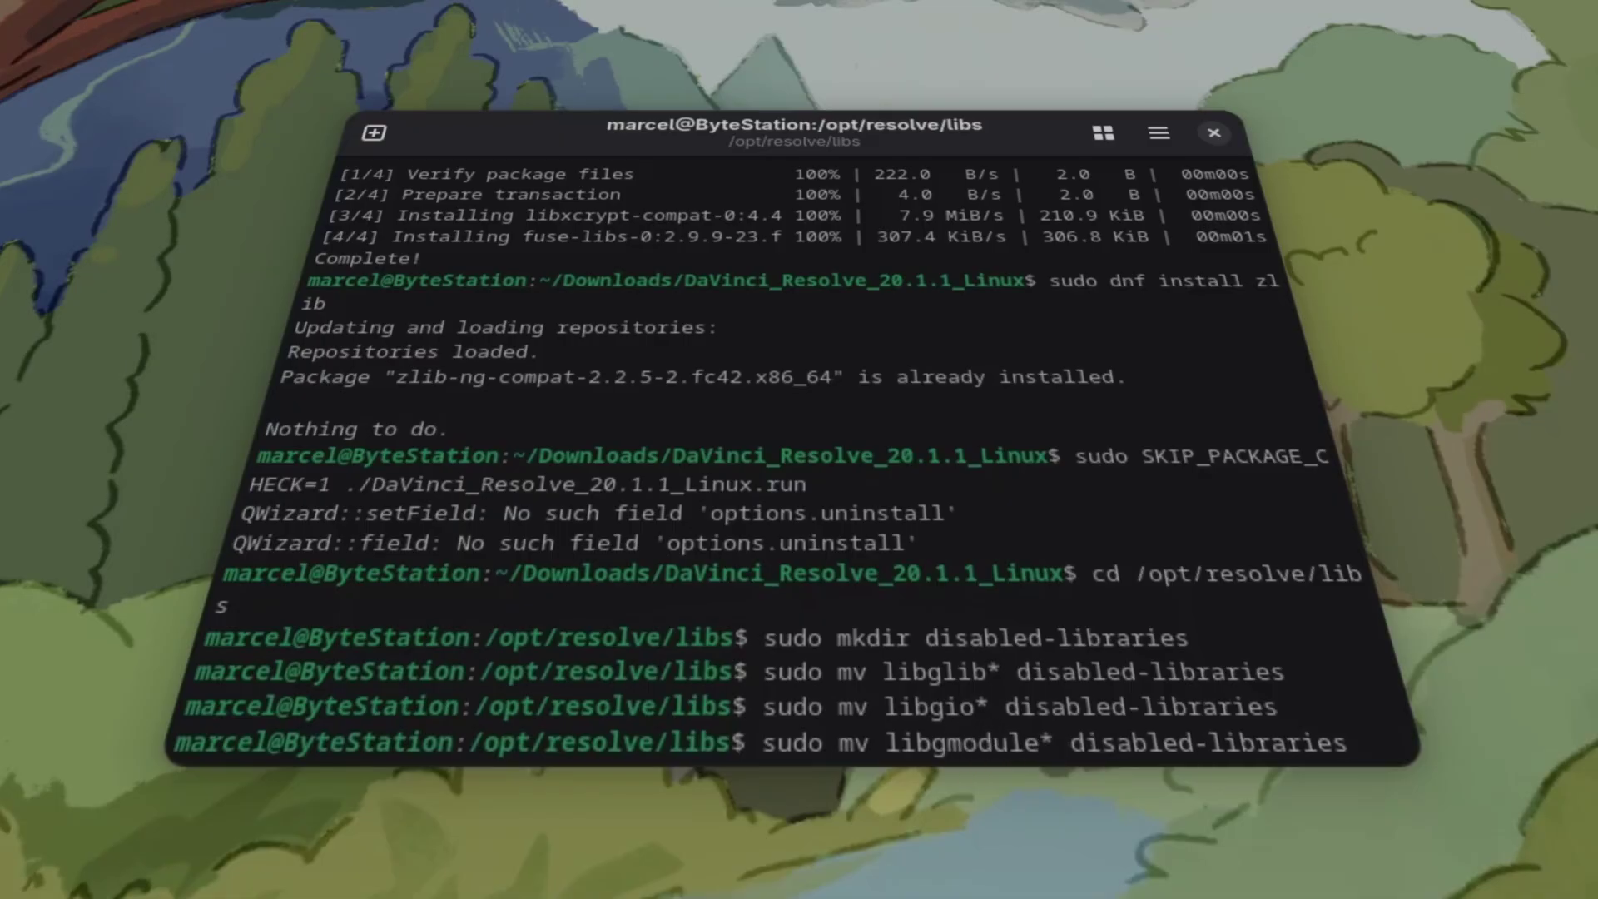
key(Return)
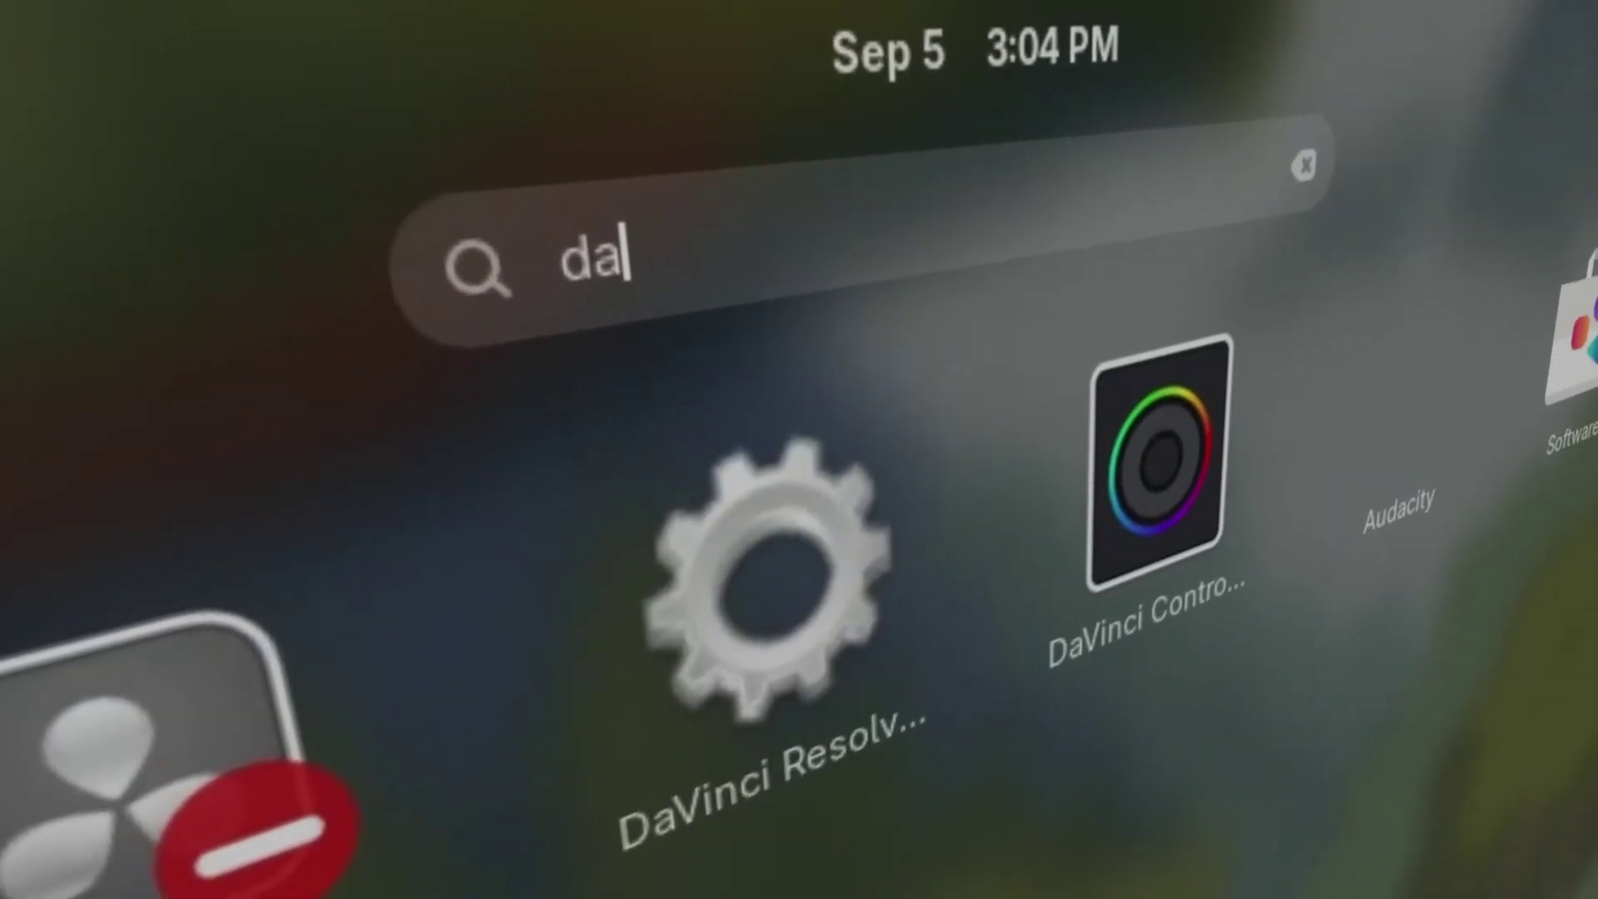
Step: Search 'vinci', launch DaVinci Resolve, and dismiss its what's-new screen
text(vinci)
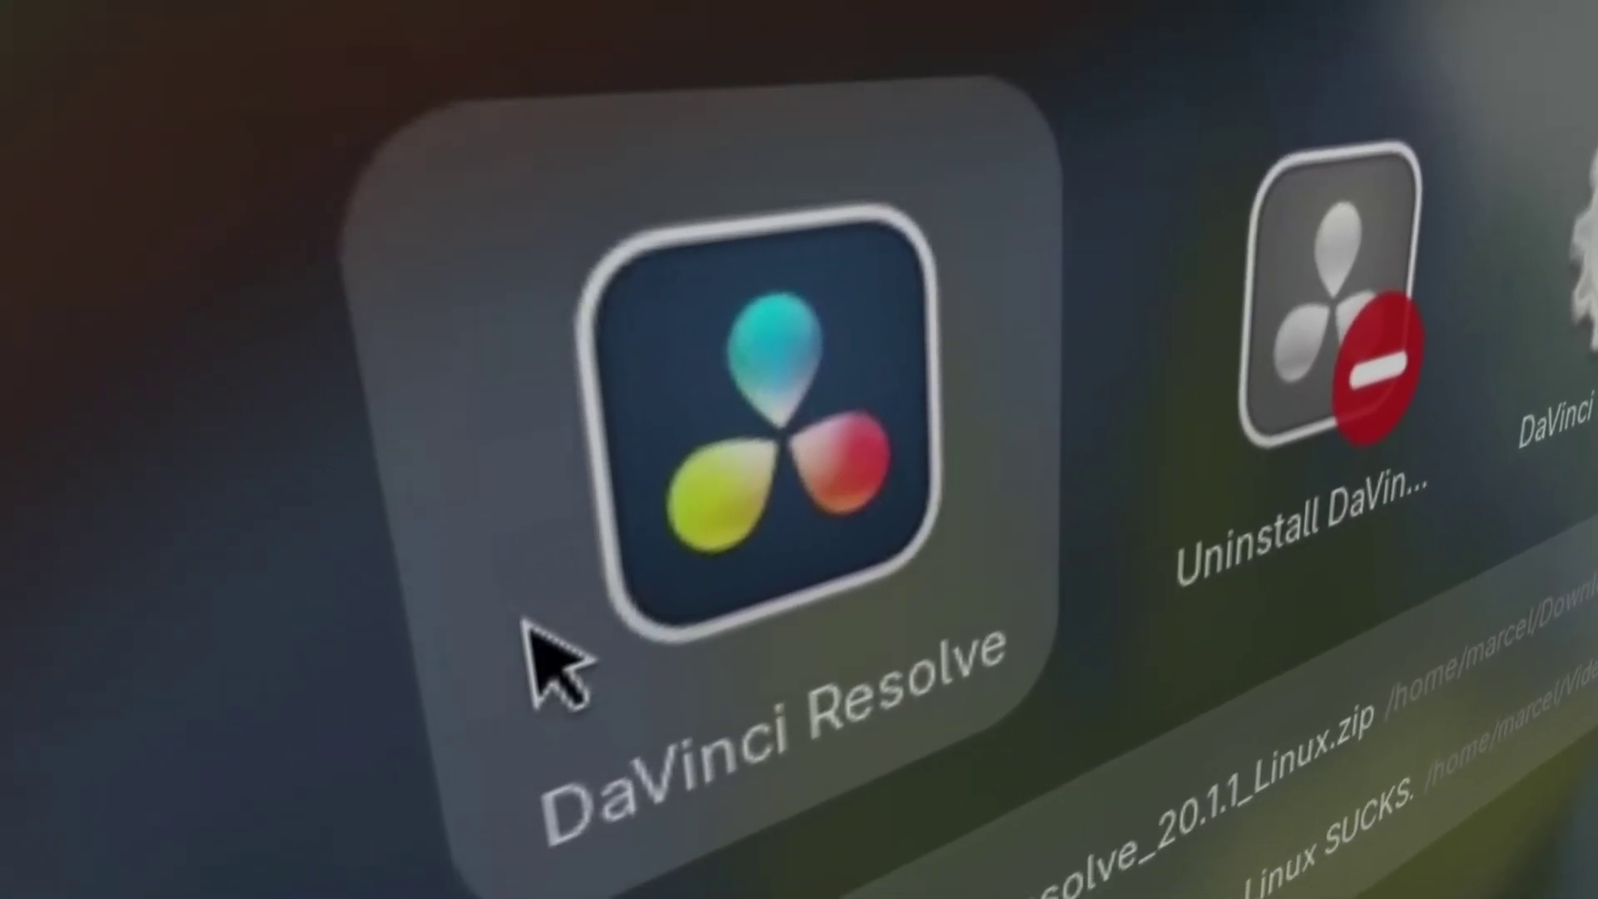
click(909, 446)
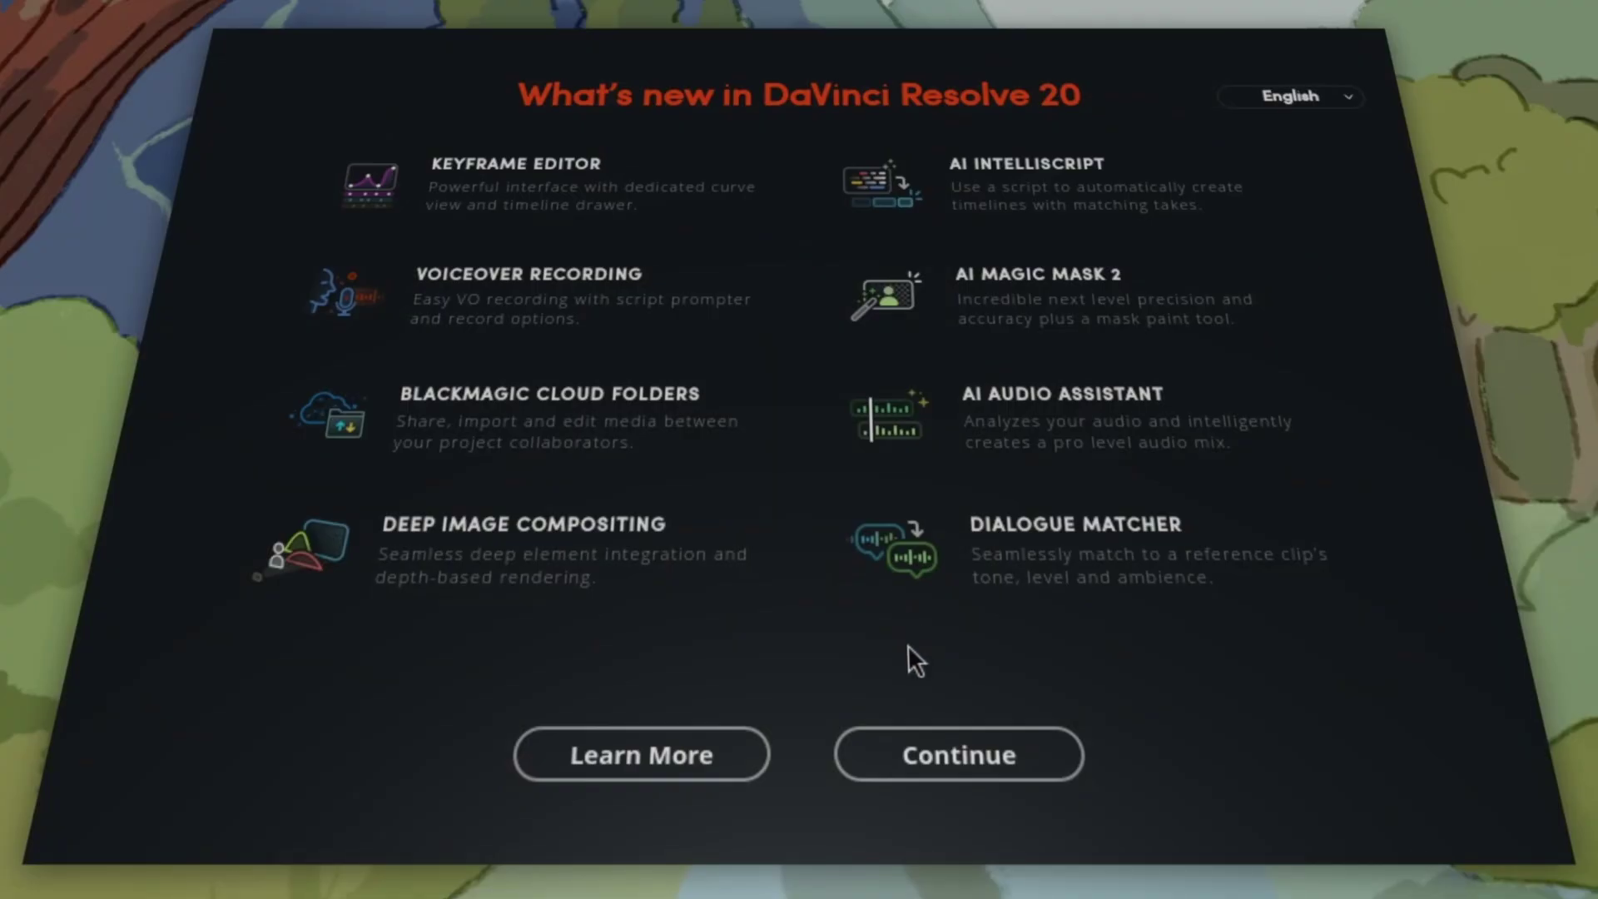
click(946, 759)
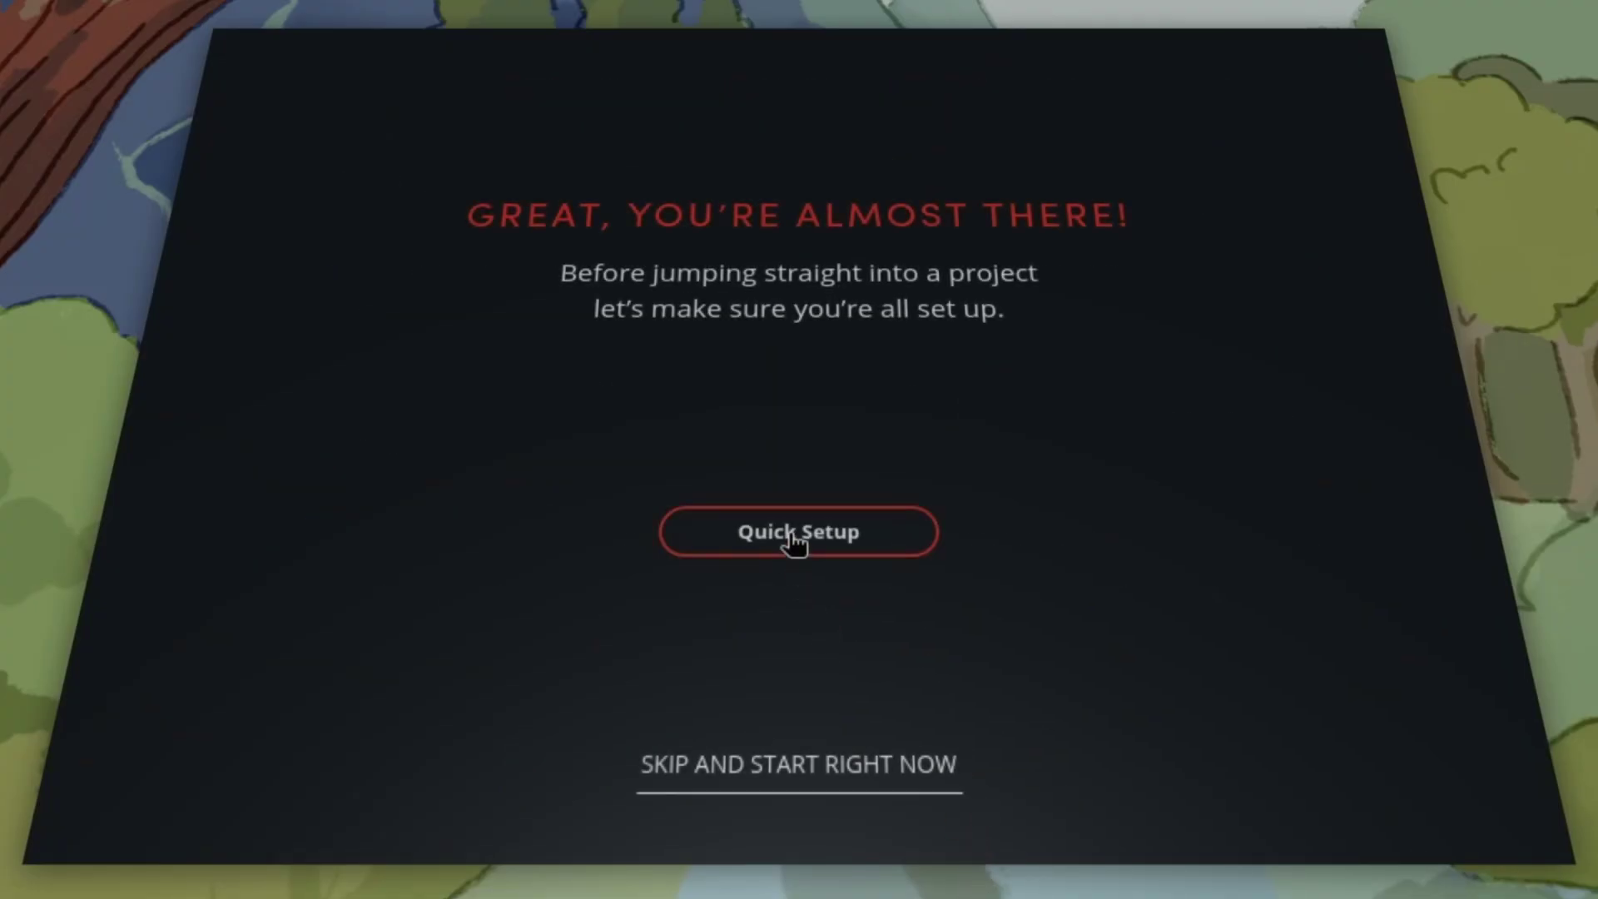
Step: Complete Quick Setup keeping HD project, Videos media location and DaVinci Resolve keyboard layout
click(886, 483)
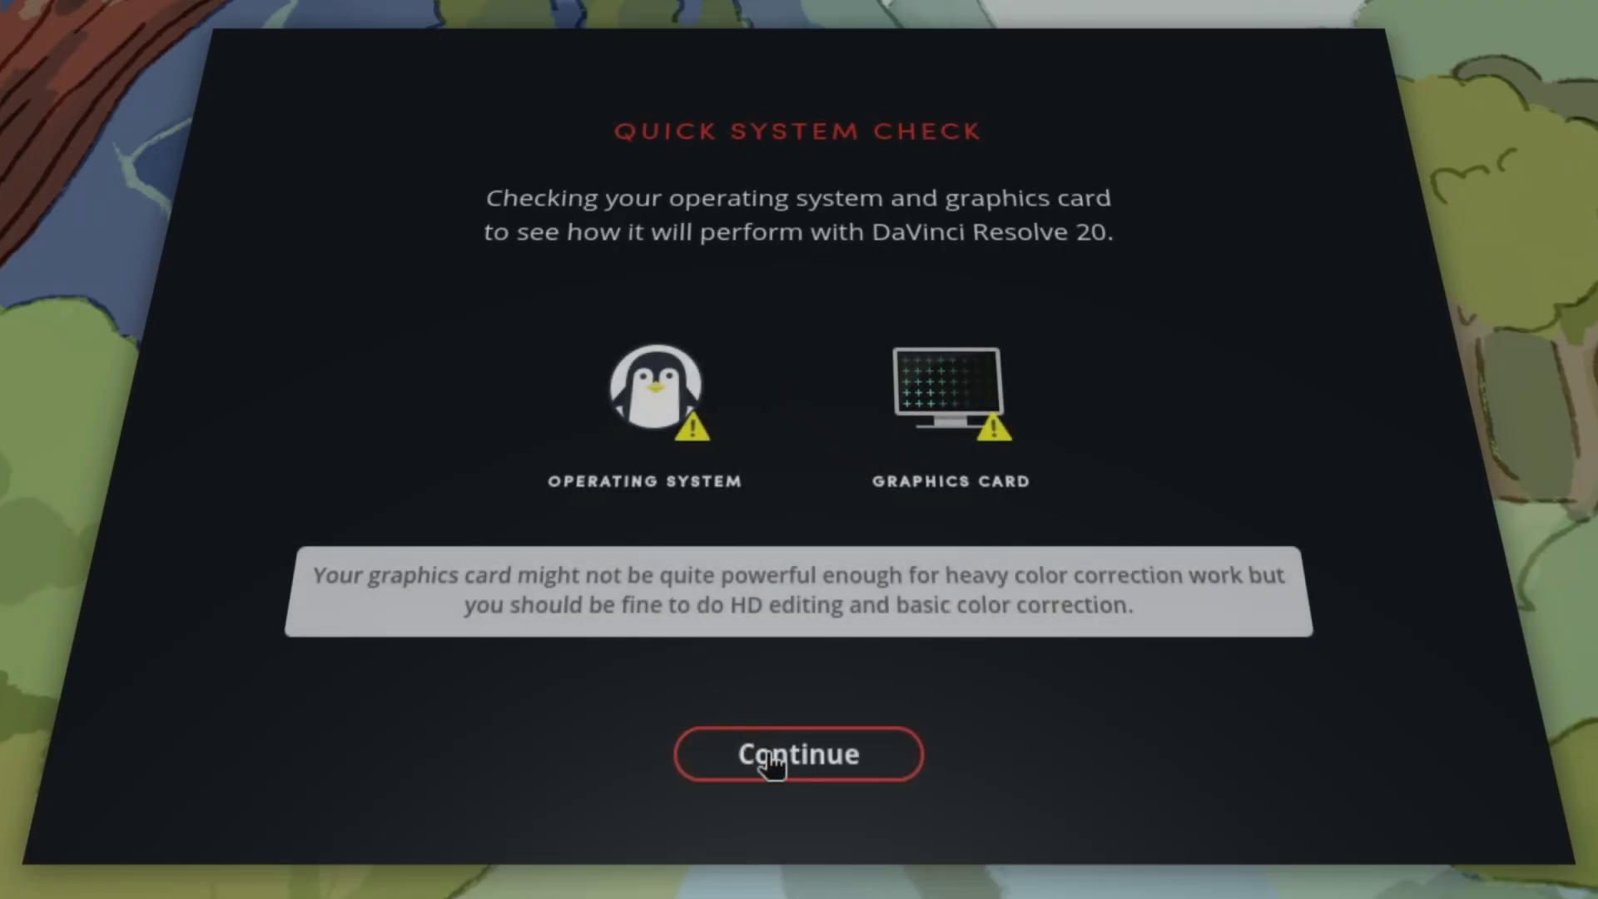
click(770, 762)
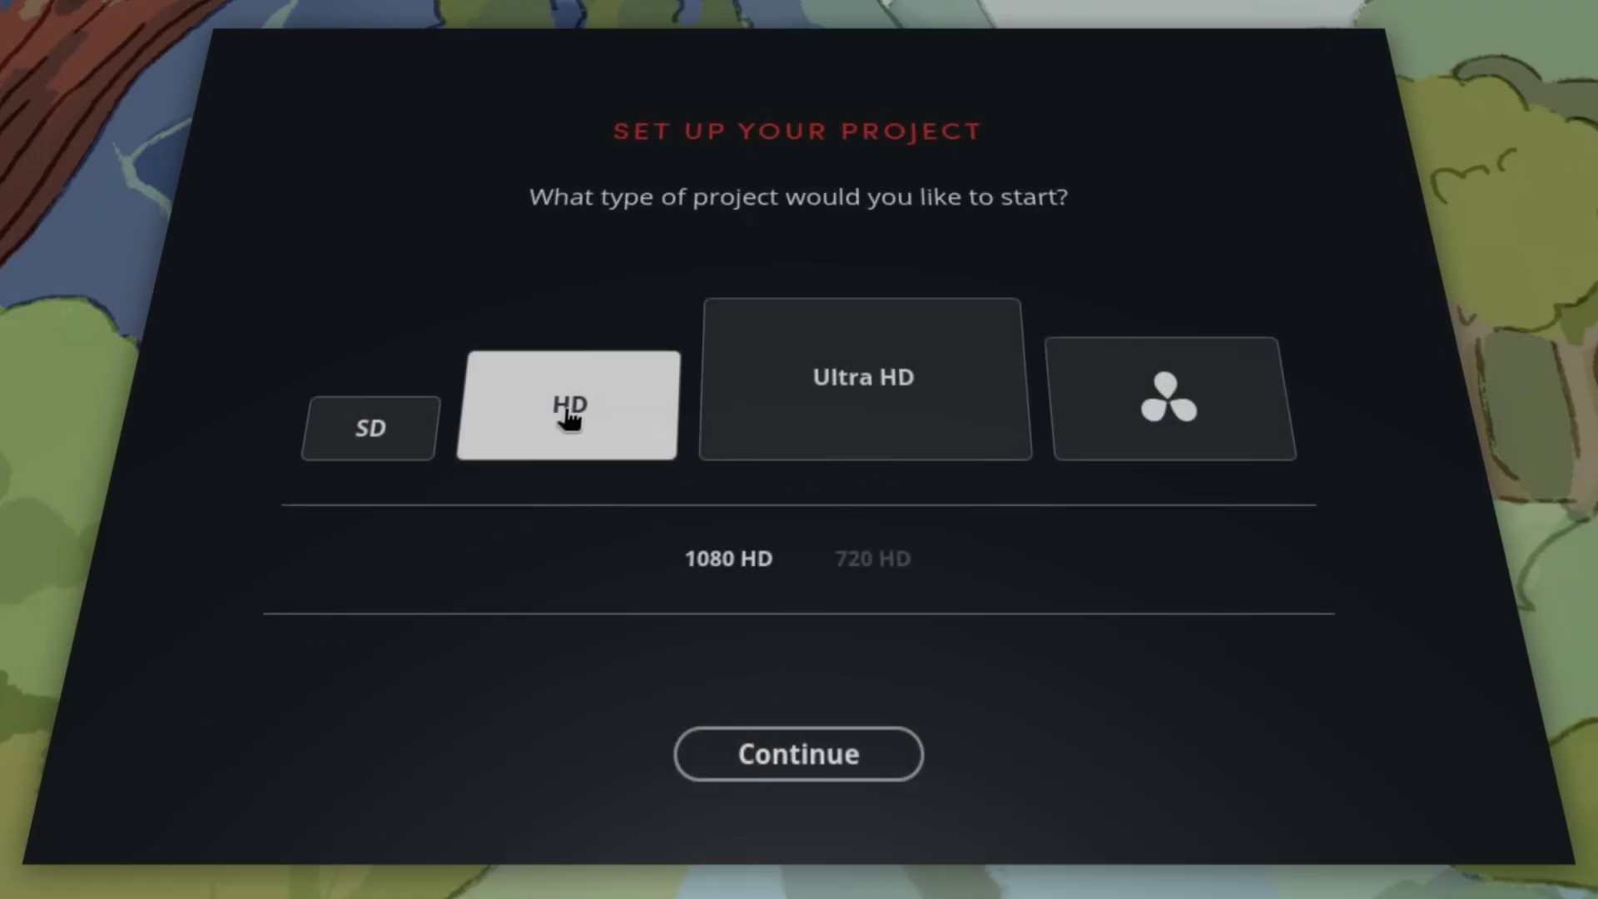
click(771, 762)
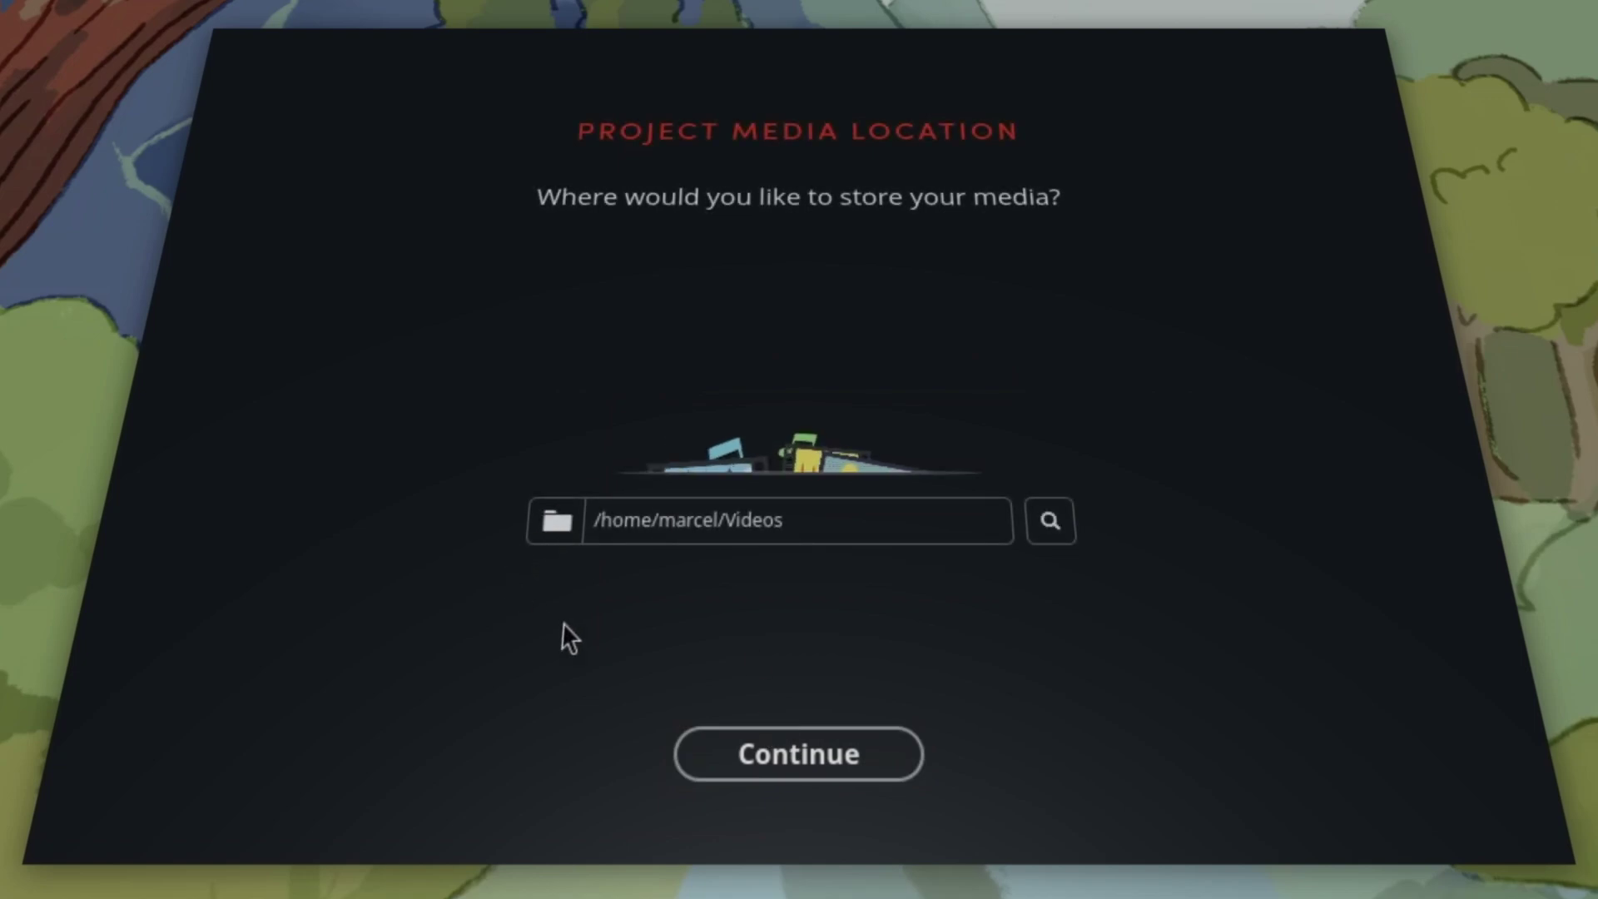
click(844, 750)
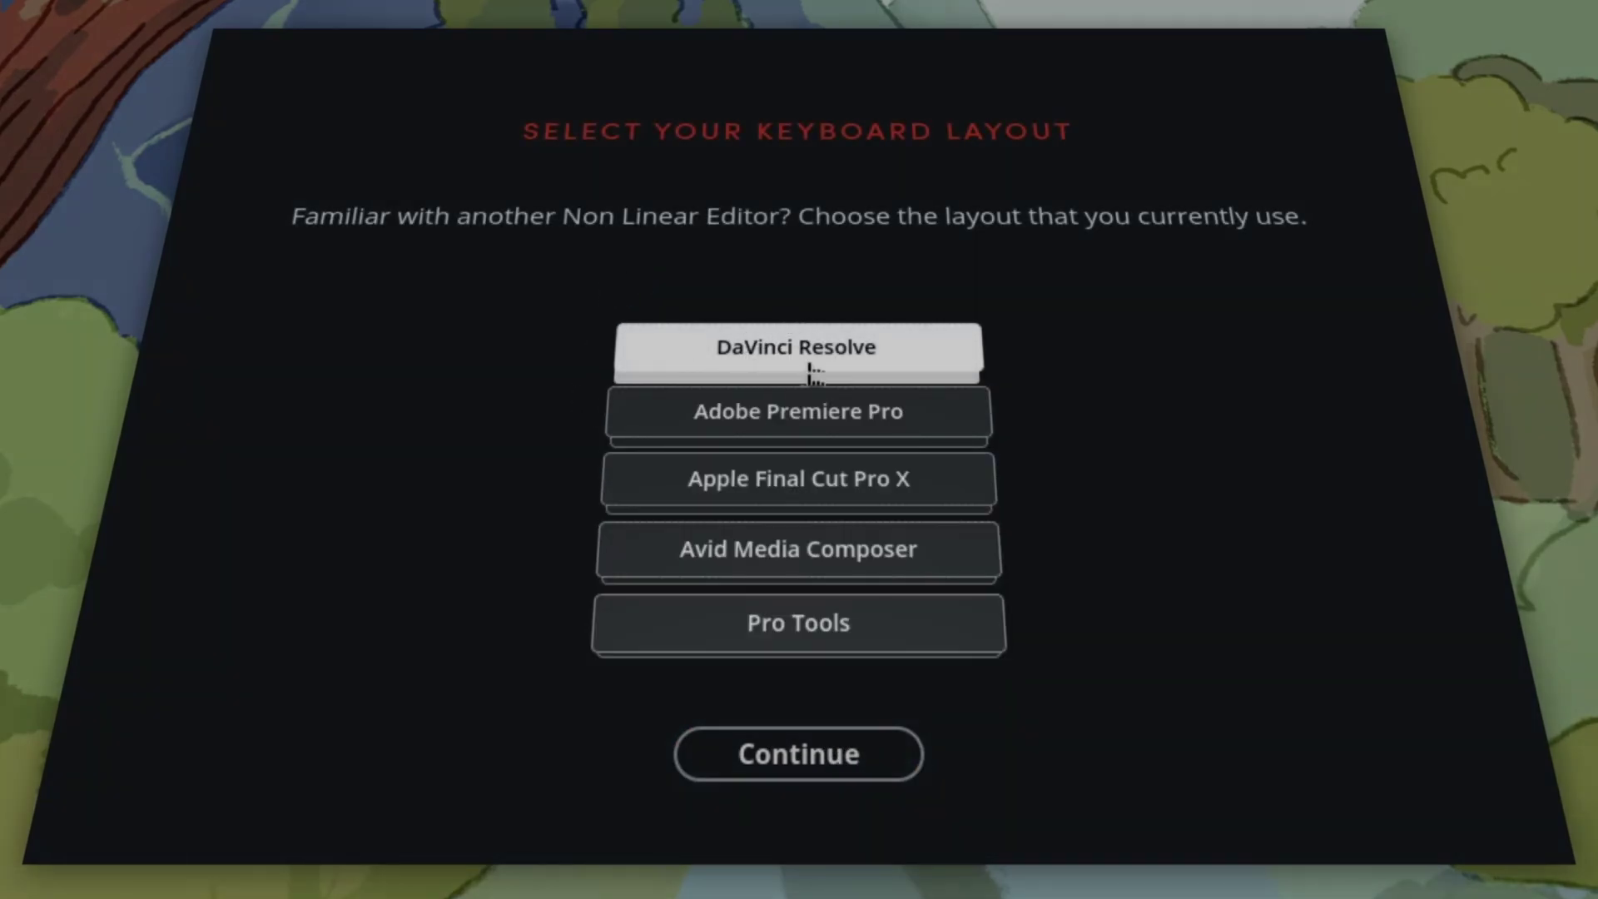
click(824, 774)
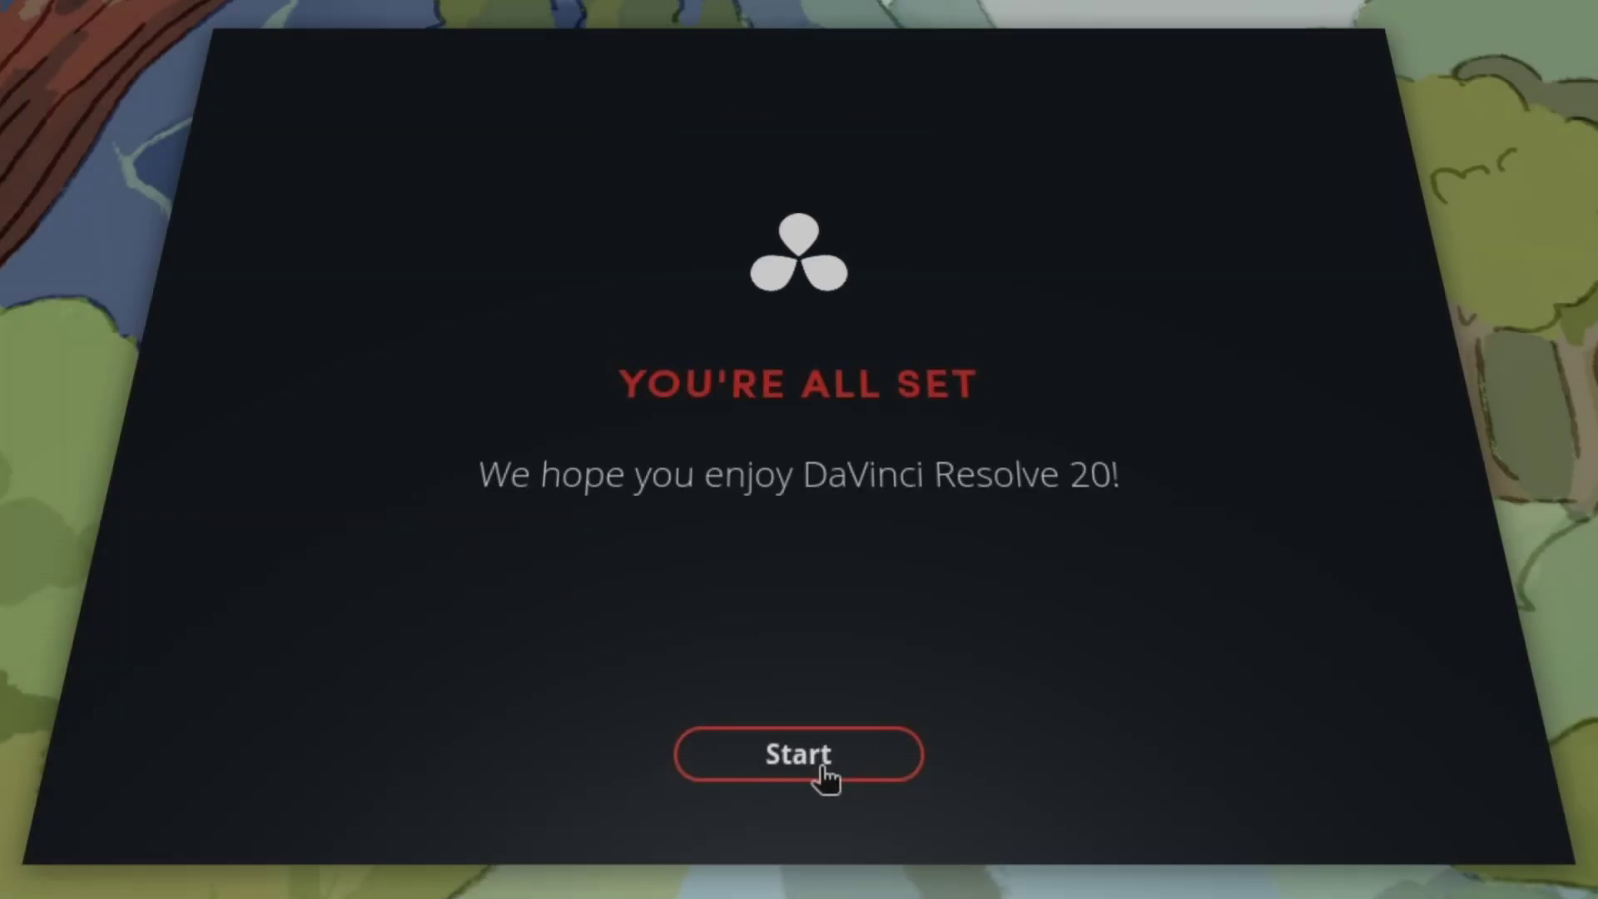
click(831, 760)
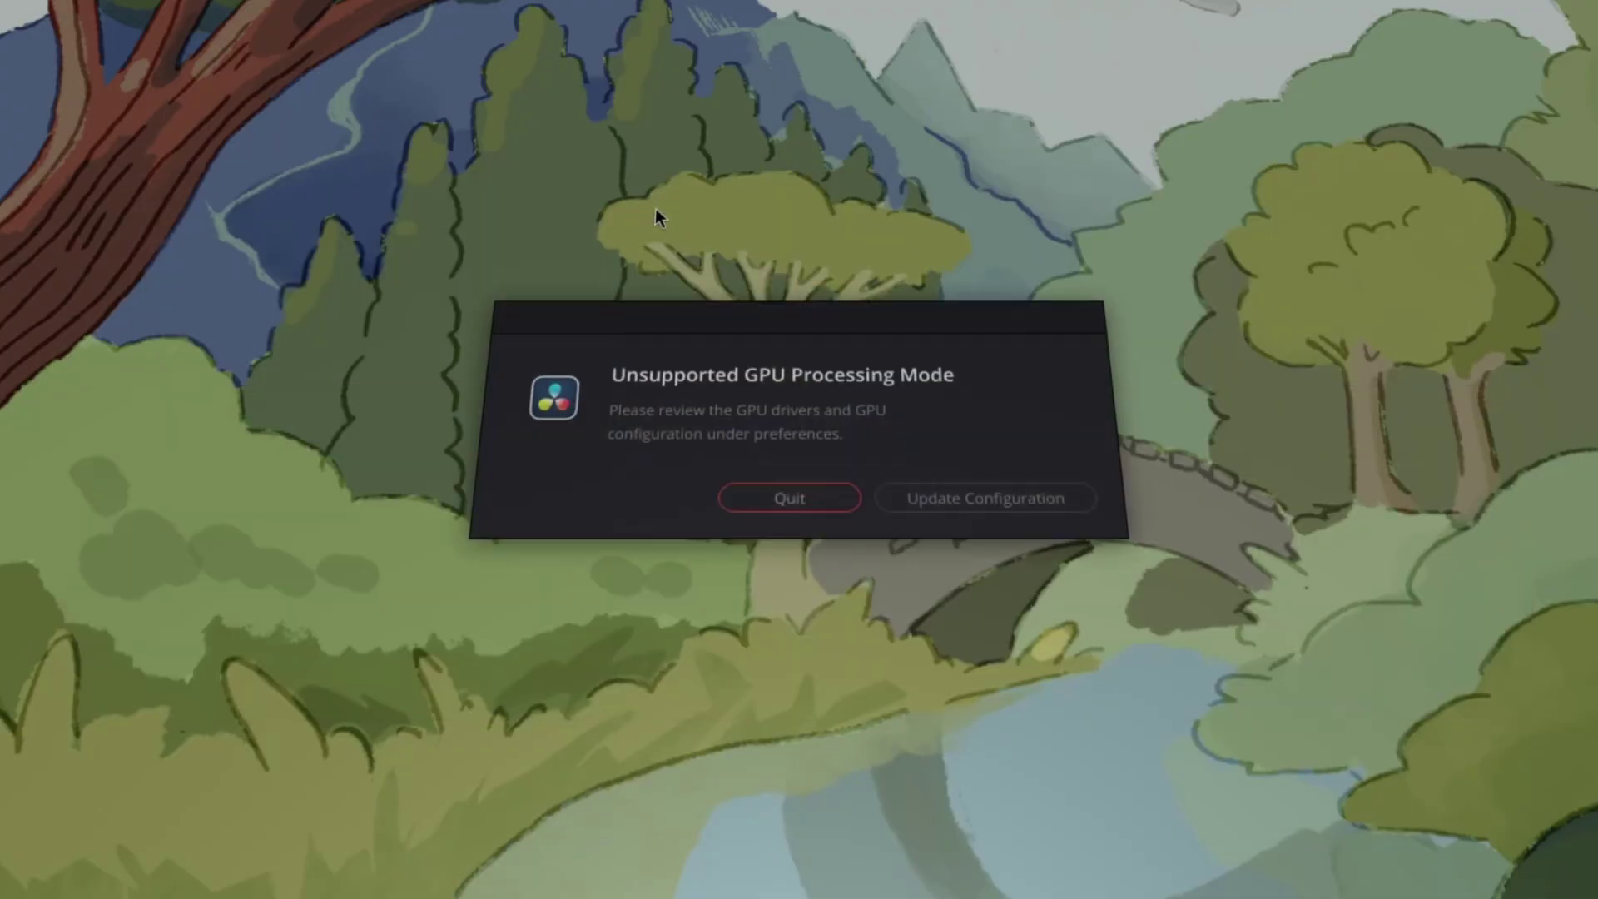
drag(730, 319, 782, 321)
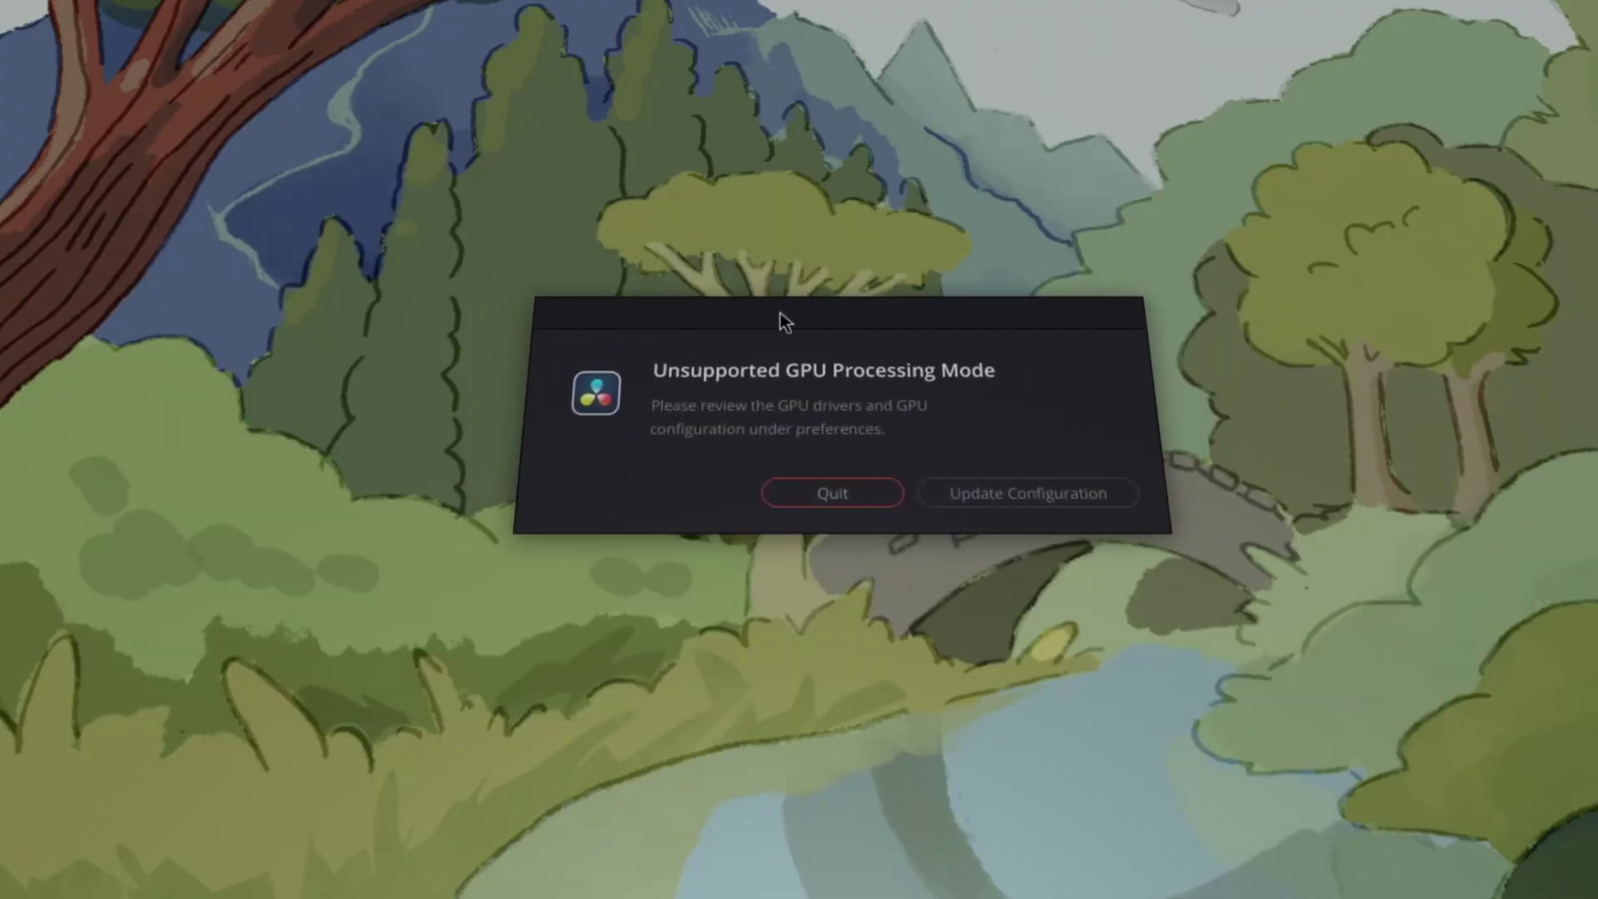